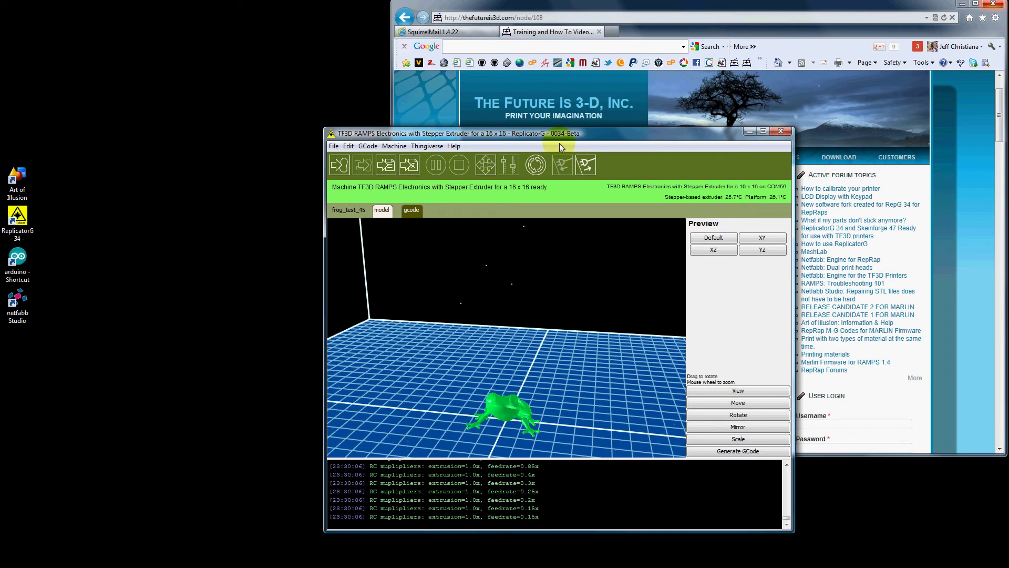
# Review the slicing profiles available for generating the frog model's G-code, and cancel without generating.
pyautogui.click(739, 452)
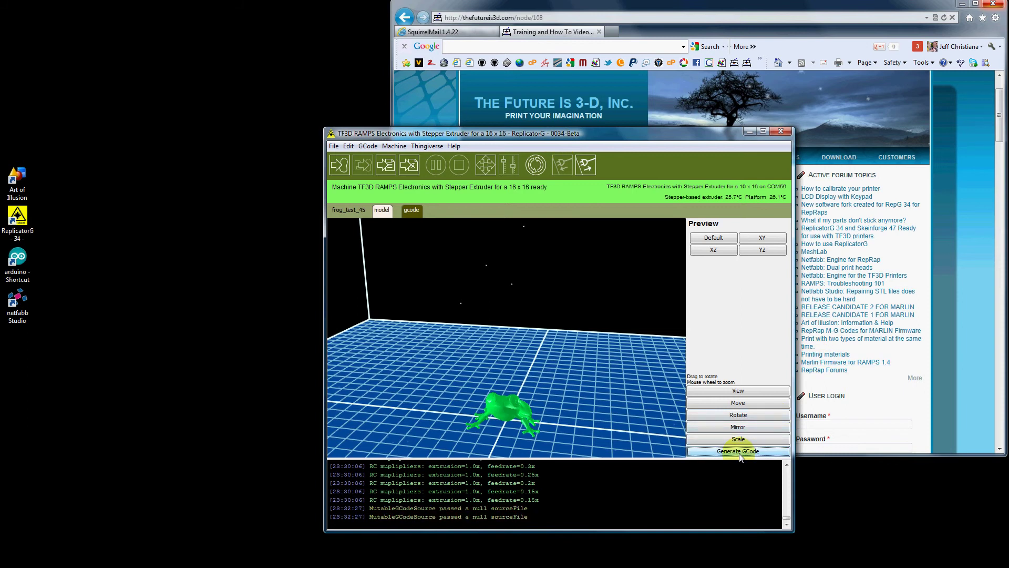
pyautogui.moveTo(541, 277); pyautogui.dragTo(517, 258)
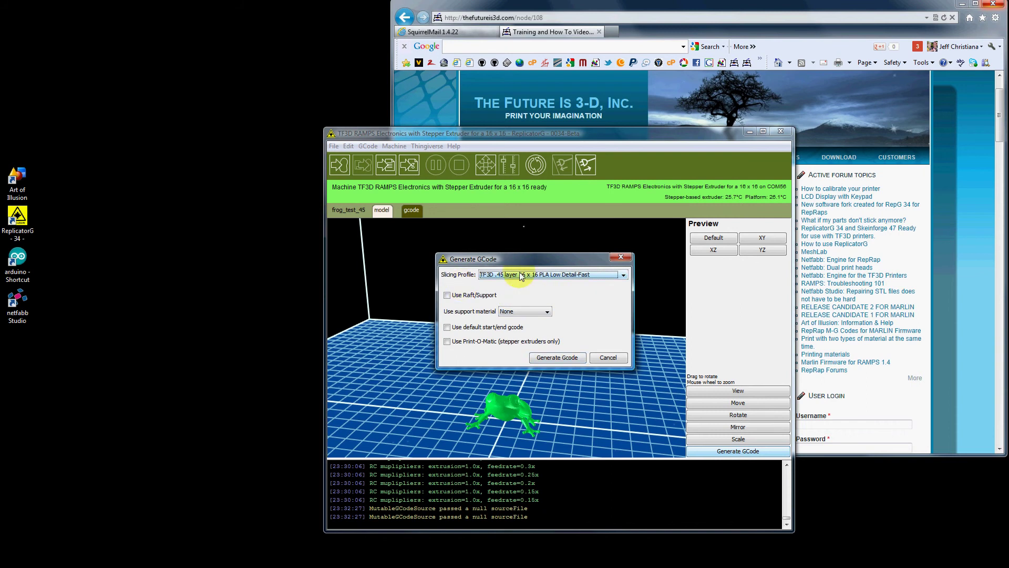
pyautogui.click(624, 277)
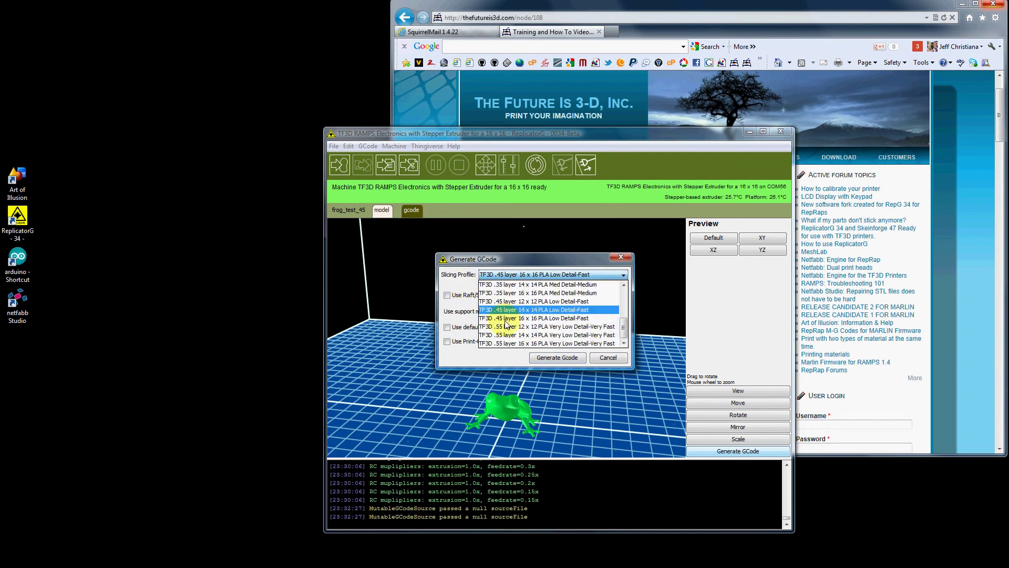
pyautogui.click(521, 262)
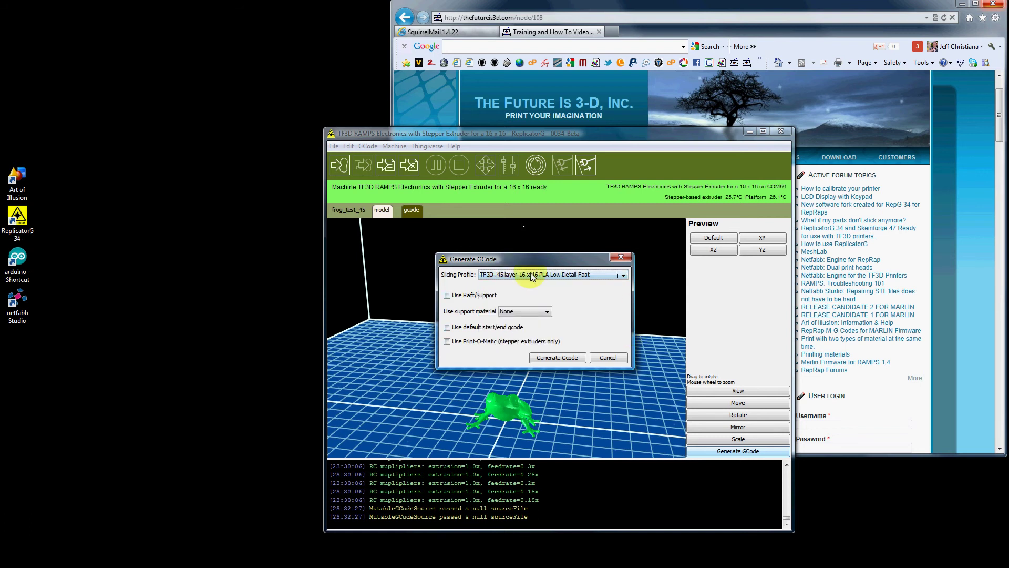
pyautogui.click(609, 358)
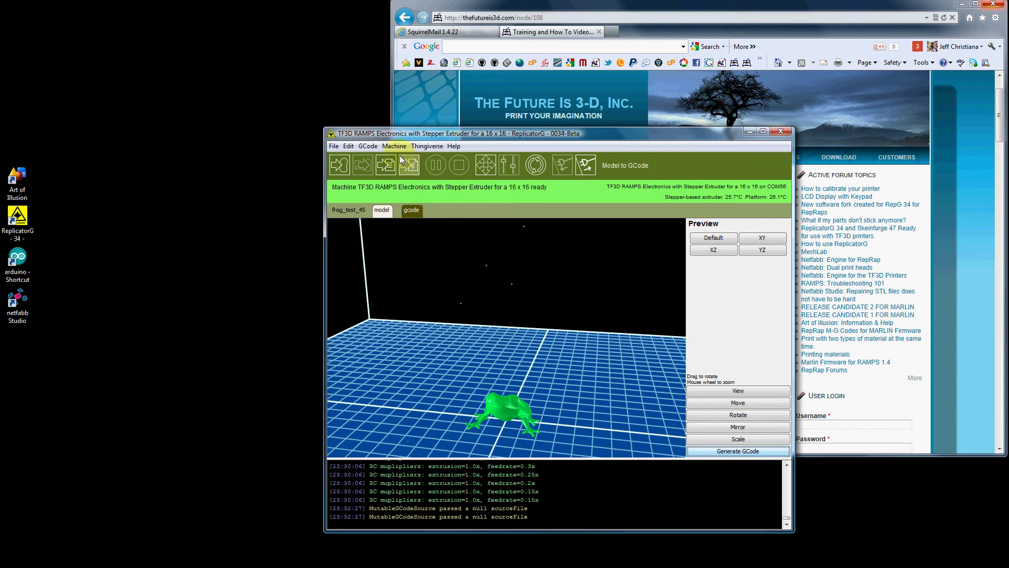
# Open the slicing profile editor and look over the list of Skeinforge profiles.
pyautogui.click(370, 146)
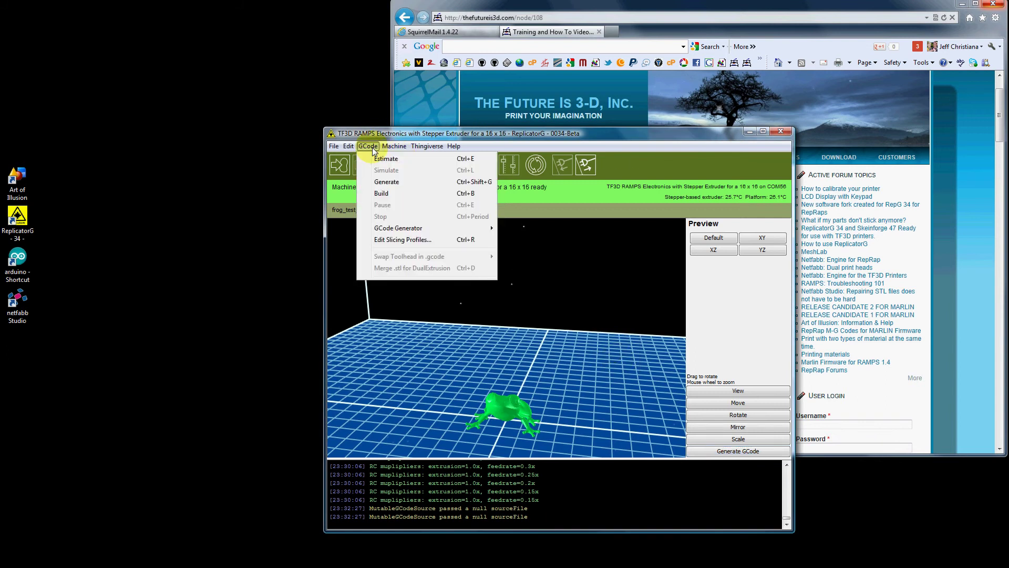
pyautogui.click(400, 240)
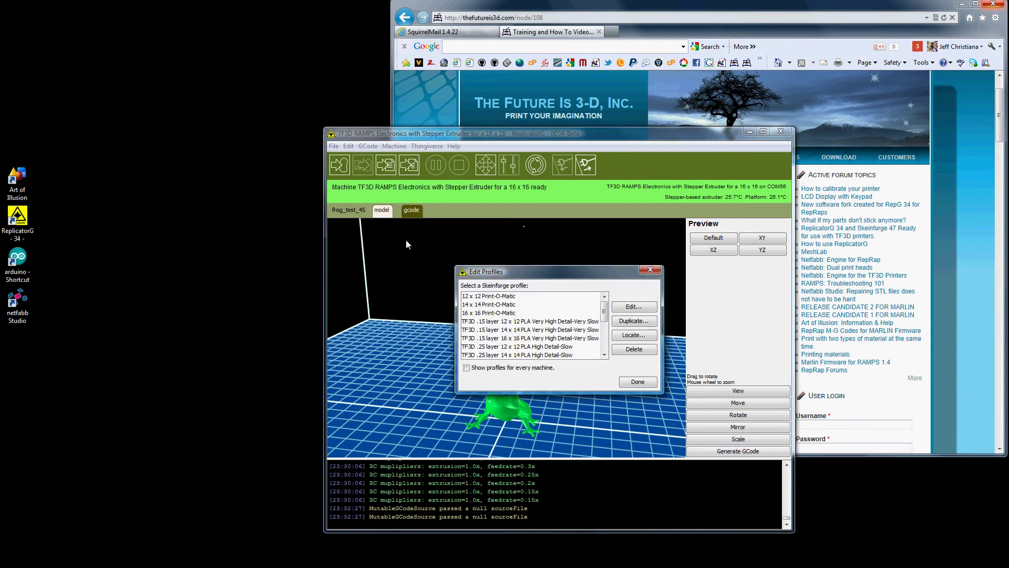
pyautogui.moveTo(581, 278); pyautogui.dragTo(554, 250)
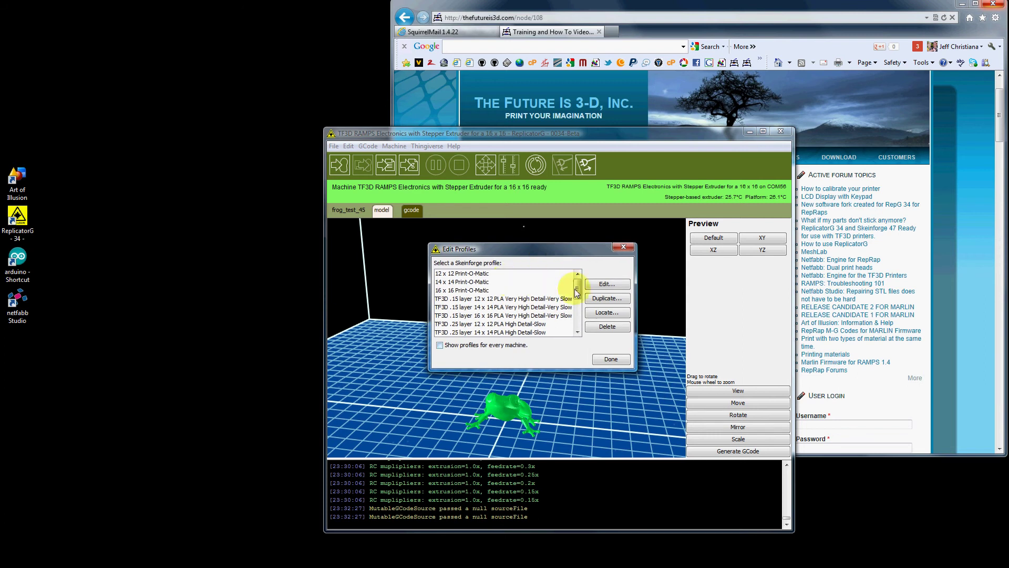
pyautogui.moveTo(575, 286)
pyautogui.mouseDown()
pyautogui.moveTo(578, 327)
pyautogui.moveTo(580, 283)
pyautogui.mouseUp()
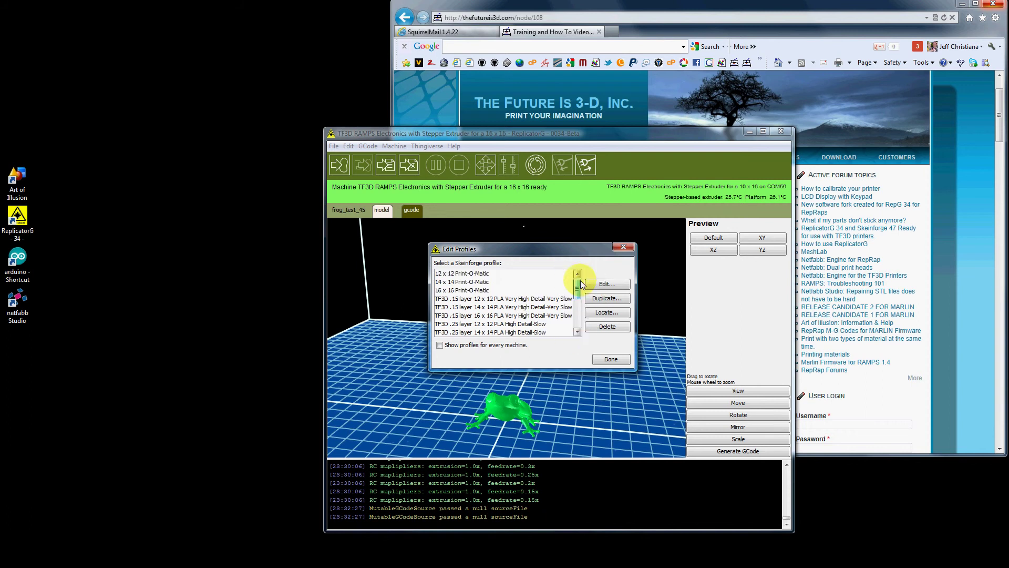
# Examine the 12 x 12, 14 x 14 and 16 x 16 Print-O-Matic profile entries, and close the profile editor.
pyautogui.click(460, 274)
pyautogui.click(473, 282)
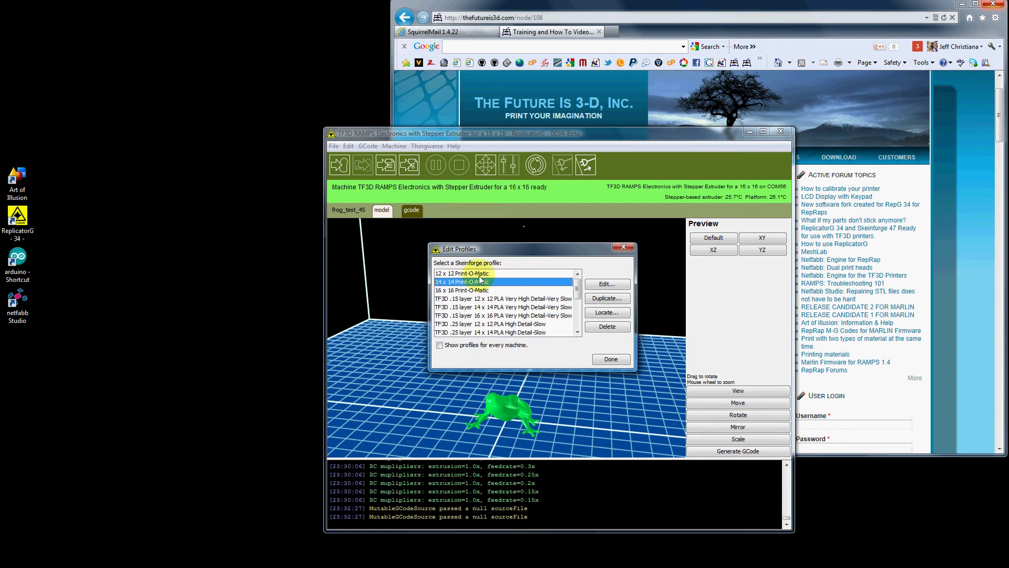
pyautogui.click(471, 273)
pyautogui.click(476, 281)
pyautogui.click(482, 290)
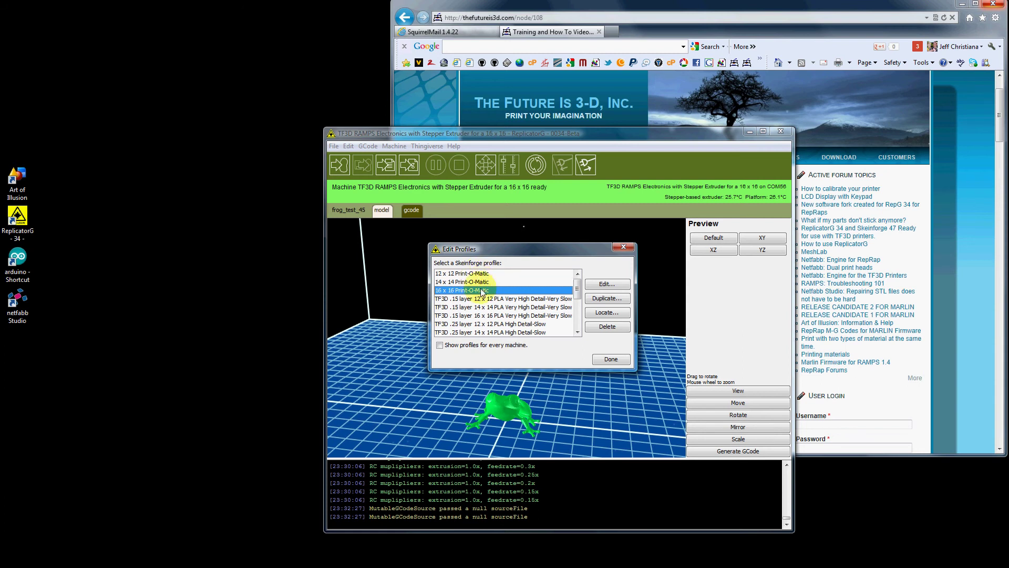
pyautogui.click(480, 282)
pyautogui.click(481, 275)
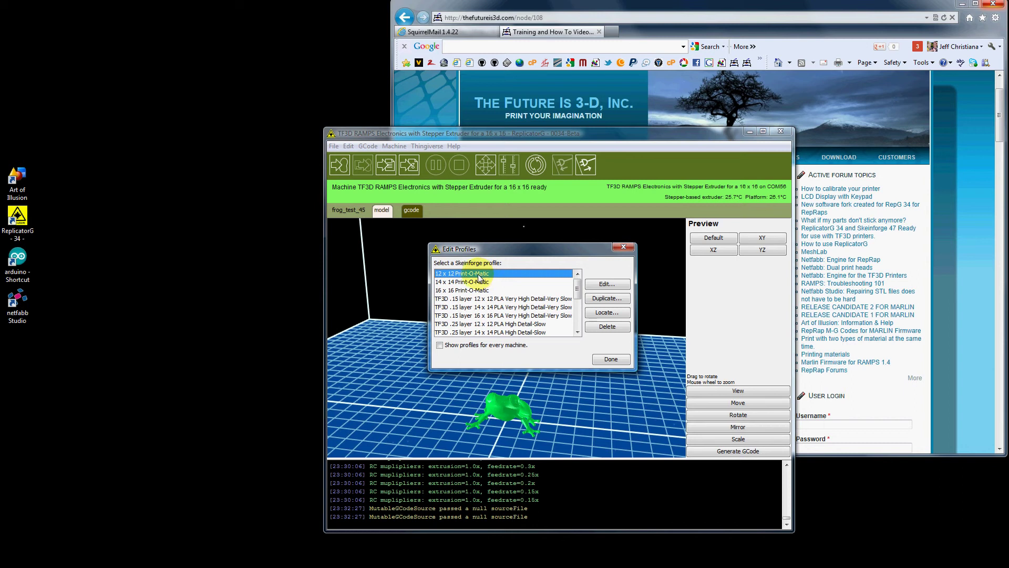
pyautogui.click(481, 282)
pyautogui.click(481, 290)
pyautogui.click(483, 281)
pyautogui.click(482, 273)
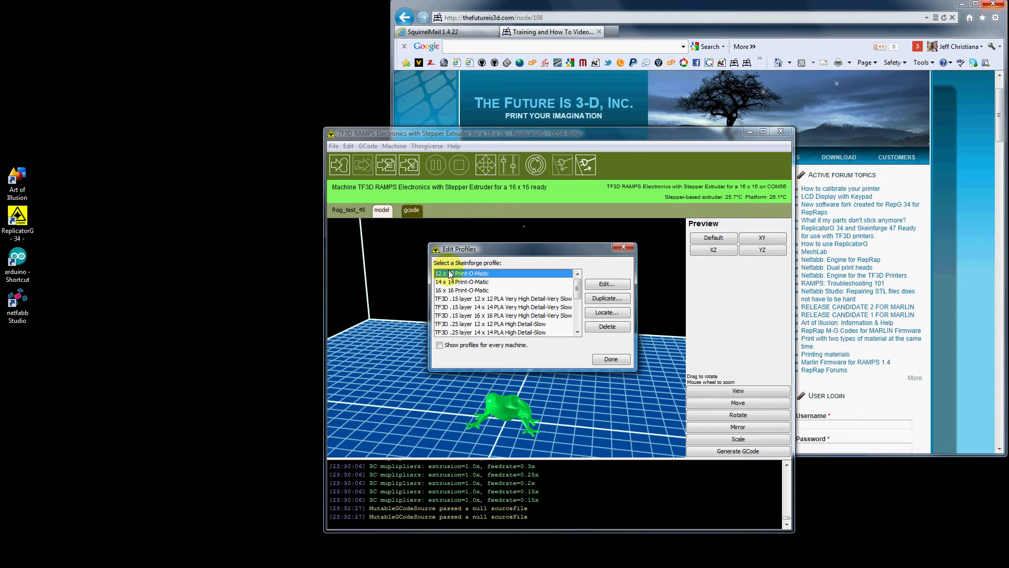
pyautogui.moveTo(582, 249); pyautogui.dragTo(565, 249)
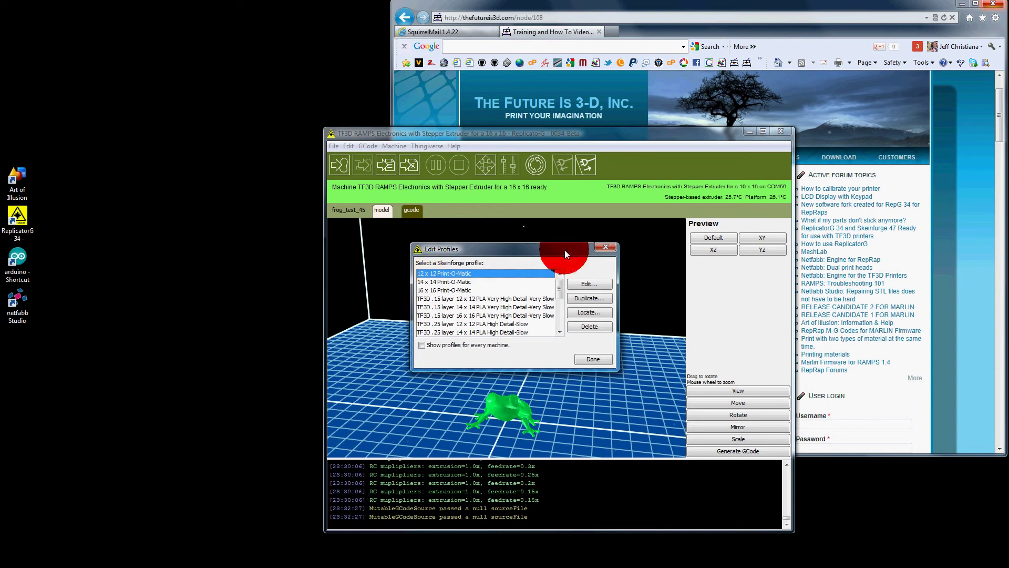
pyautogui.click(604, 247)
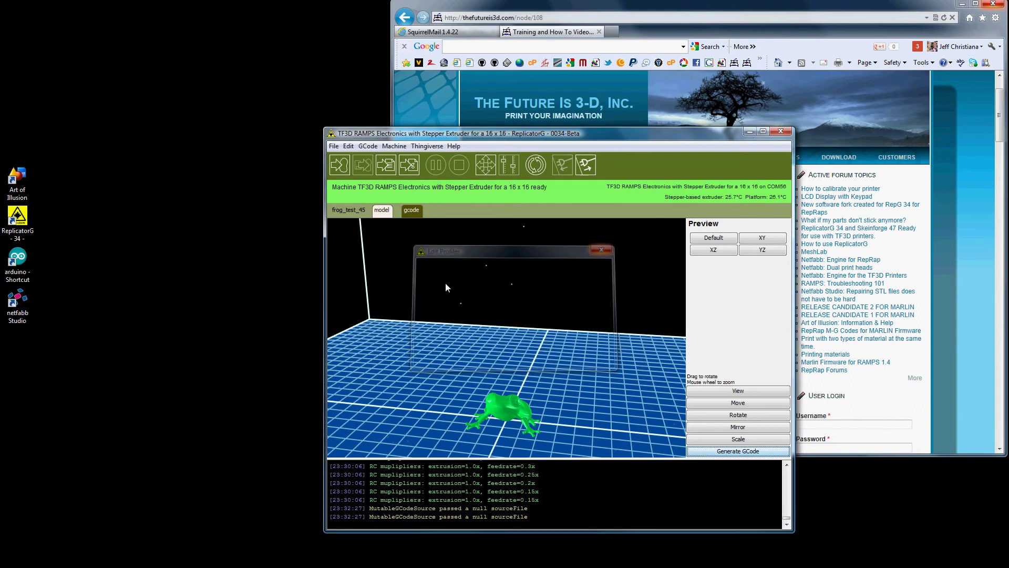
# Enable Print-O-Matic in the G-code generation options and examine its plastic, extruder and general print settings.
pyautogui.click(744, 451)
pyautogui.click(745, 452)
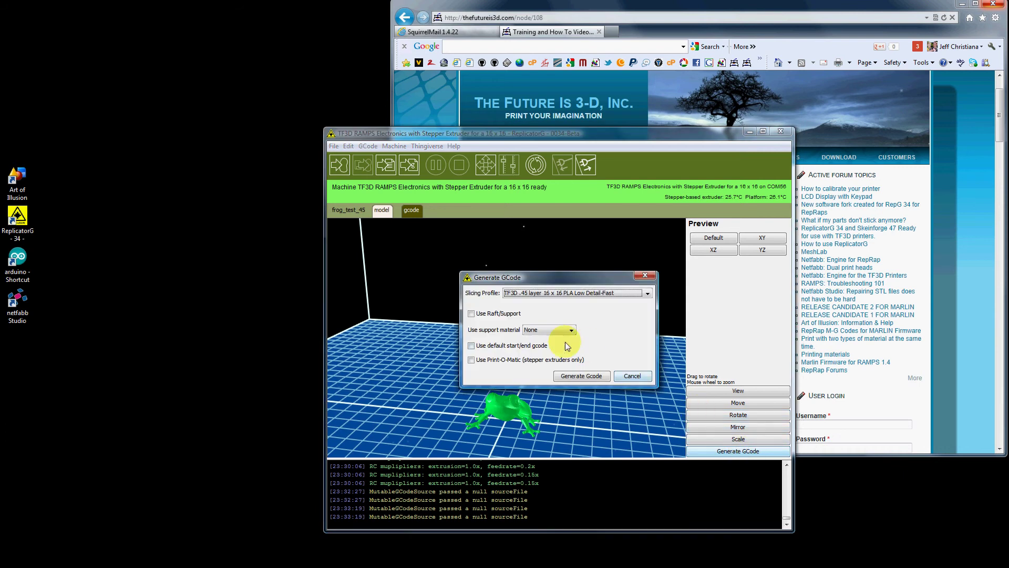
pyautogui.click(472, 360)
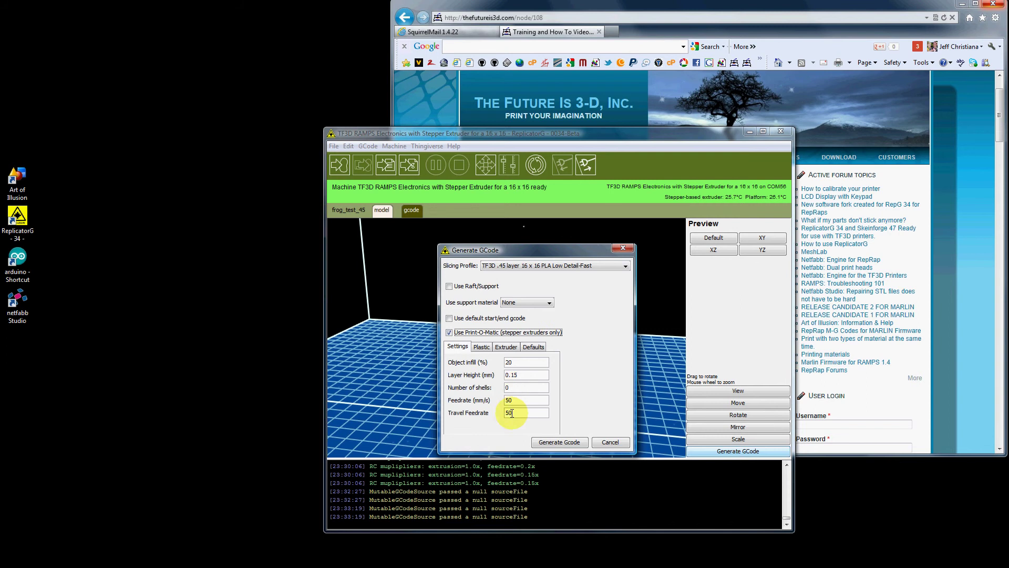
pyautogui.click(481, 347)
pyautogui.click(516, 349)
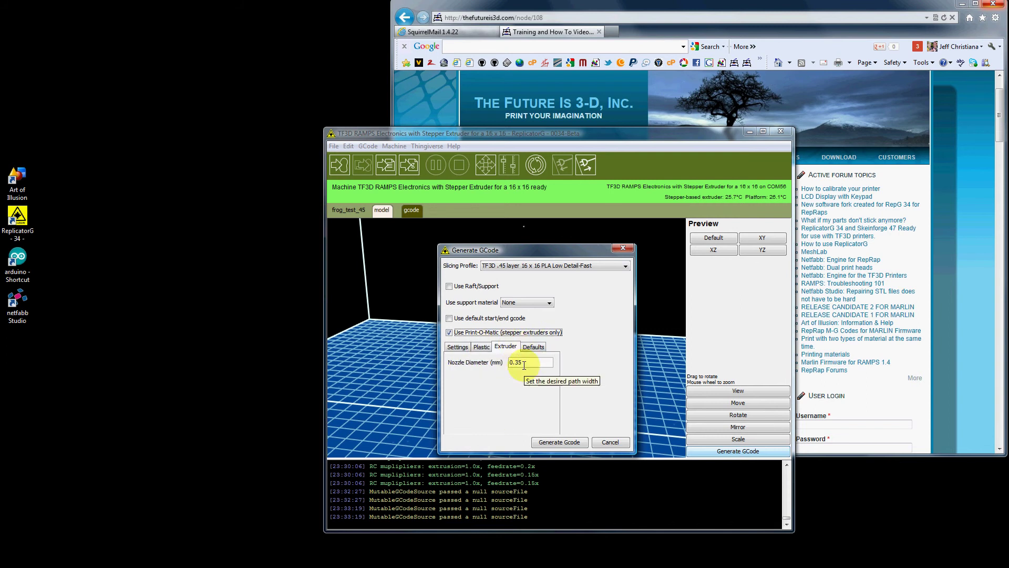
pyautogui.click(481, 346)
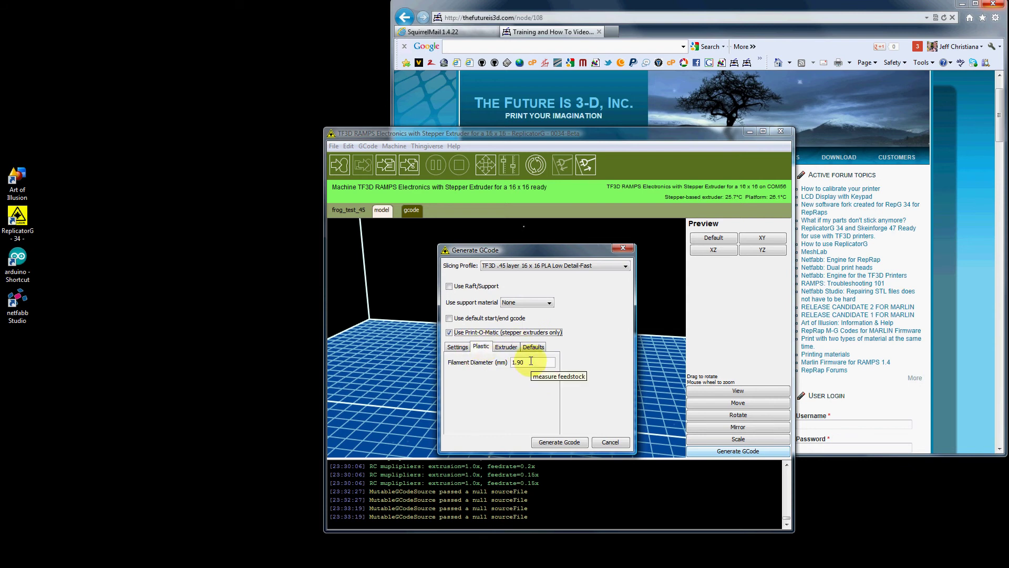
pyautogui.click(458, 346)
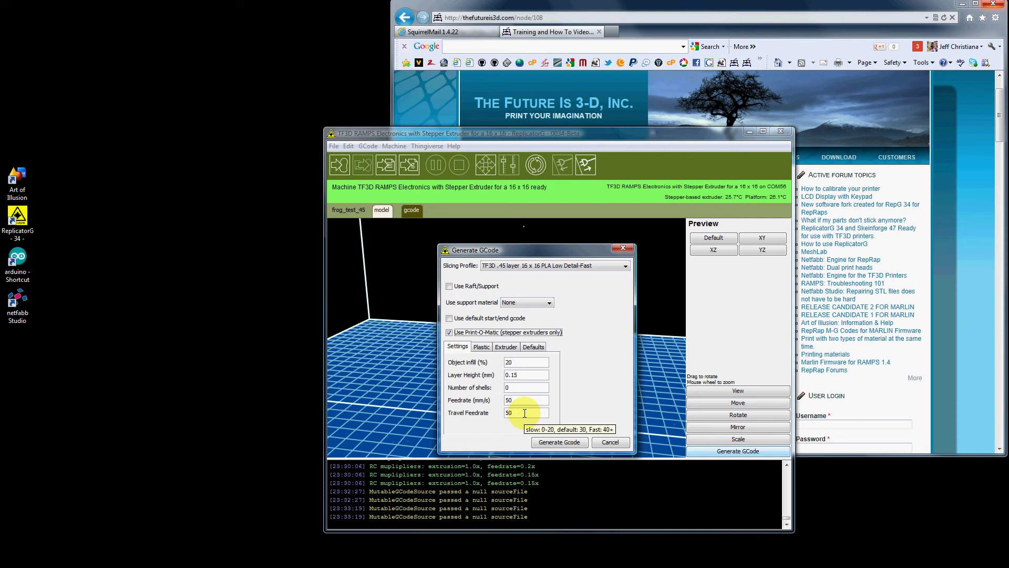
# Recheck Print-O-Matic's filament, nozzle and layer height fields, disable Print-O-Matic, and cancel the G-code generation.
pyautogui.click(481, 349)
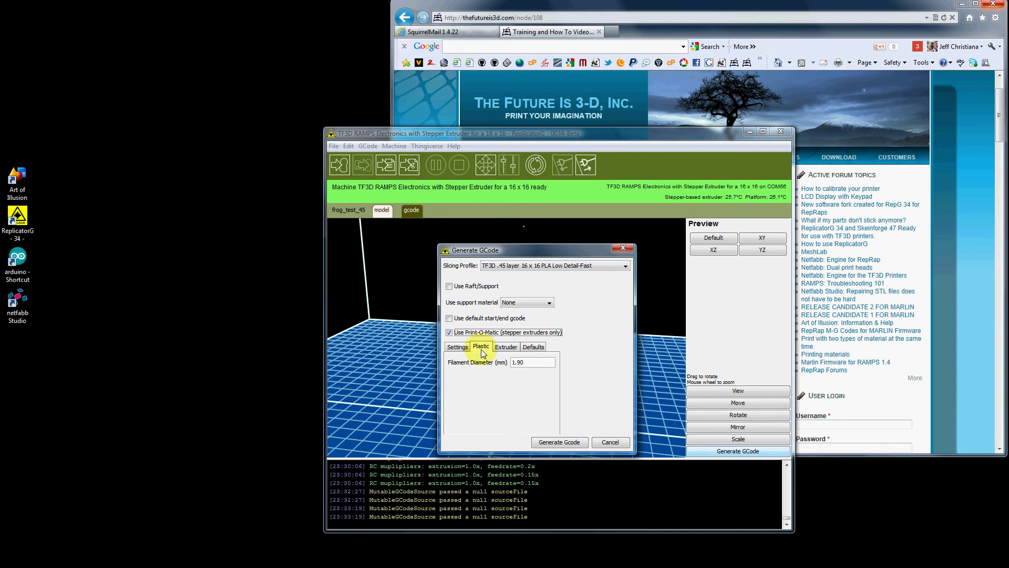
pyautogui.click(512, 349)
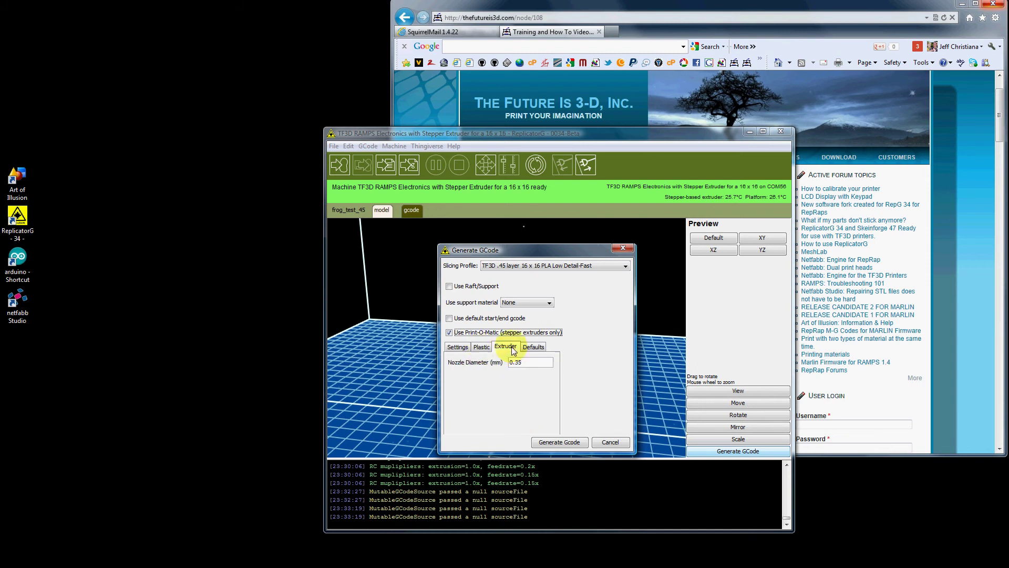
pyautogui.click(481, 347)
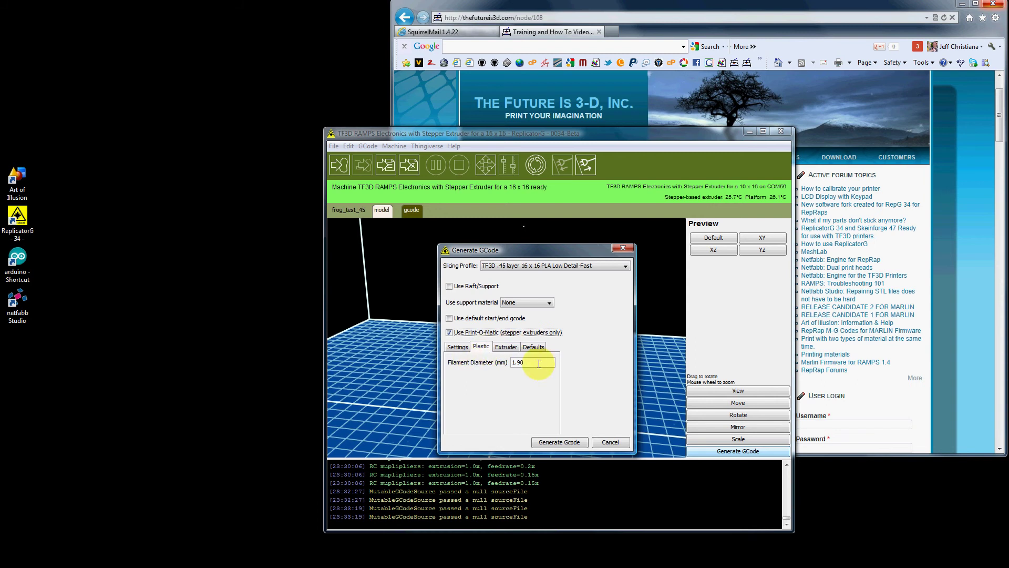
pyautogui.click(457, 346)
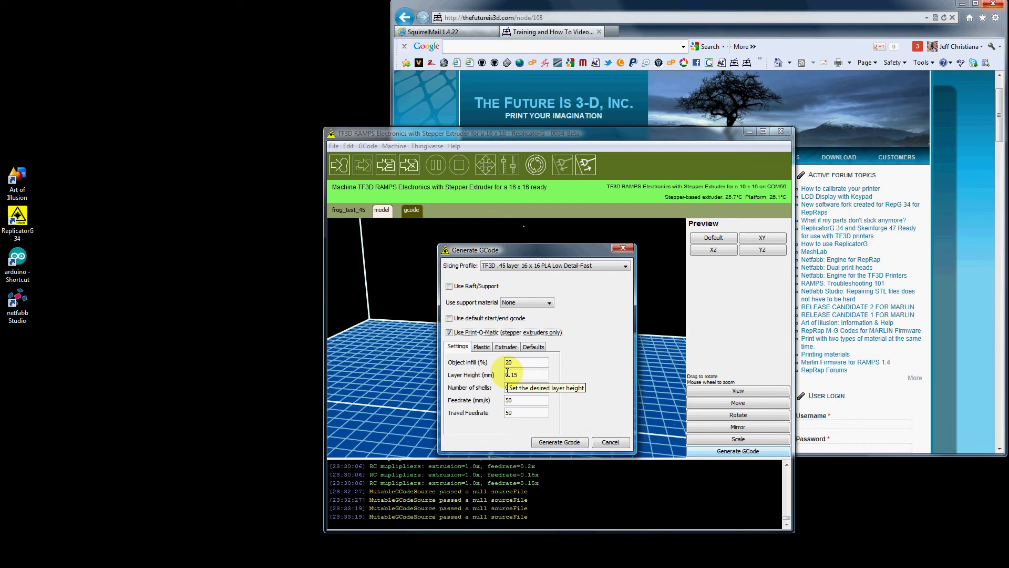
pyautogui.click(449, 333)
pyautogui.click(616, 351)
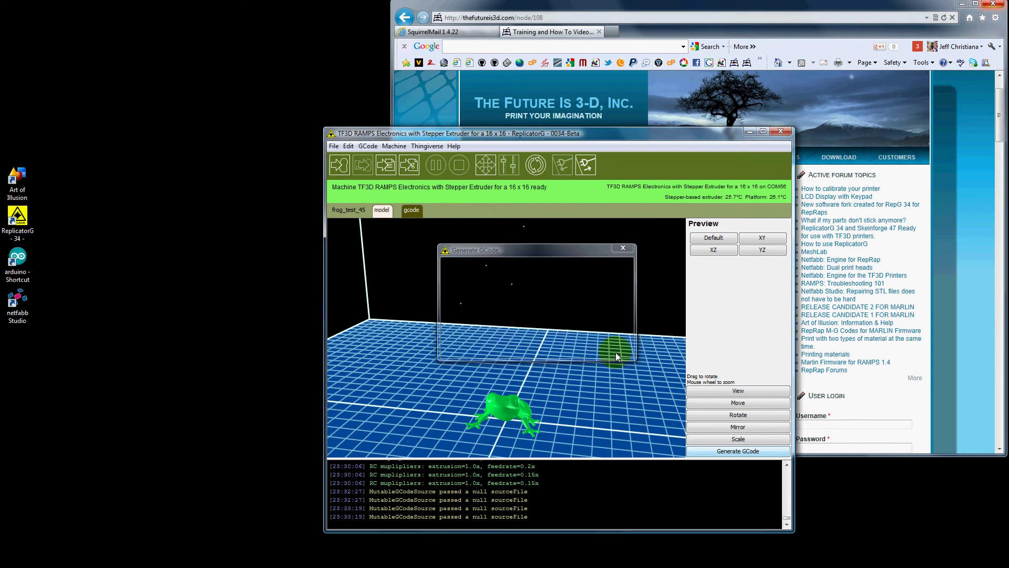
# Reopen the slicing profile editor and browse the TF3D profiles, selecting the .15 layer 16 x 16 PLA Very High Detail-Very Slow entry.
pyautogui.click(368, 145)
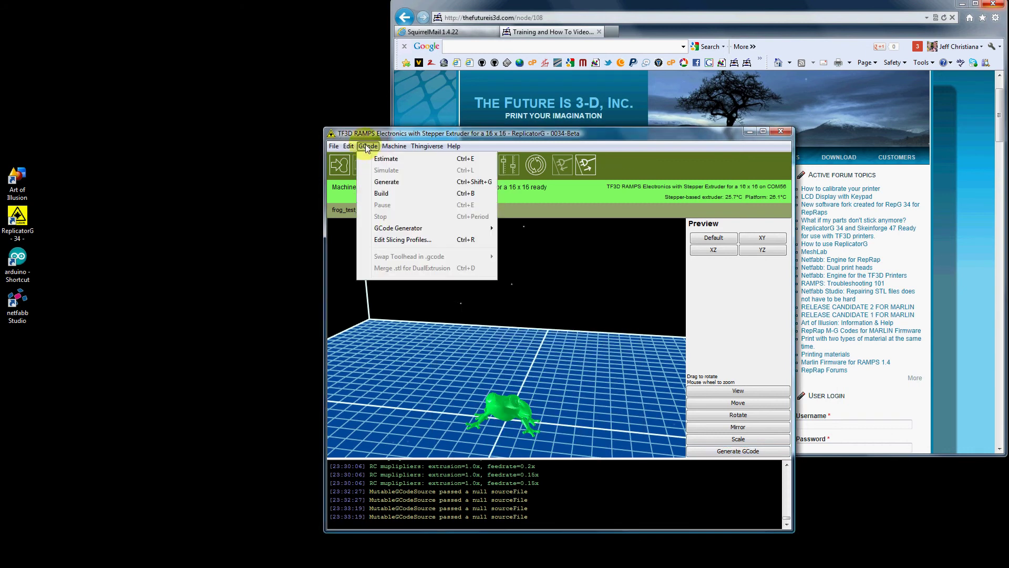
pyautogui.click(399, 241)
pyautogui.moveTo(541, 275); pyautogui.dragTo(521, 276)
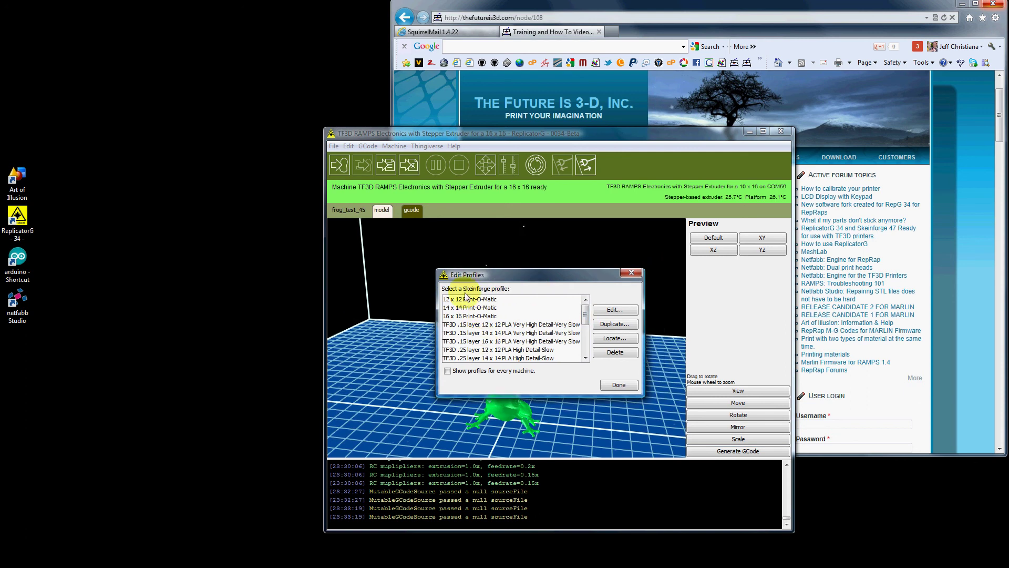
pyautogui.moveTo(585, 315)
pyautogui.mouseDown()
pyautogui.moveTo(587, 343)
pyautogui.moveTo(585, 330)
pyautogui.mouseUp()
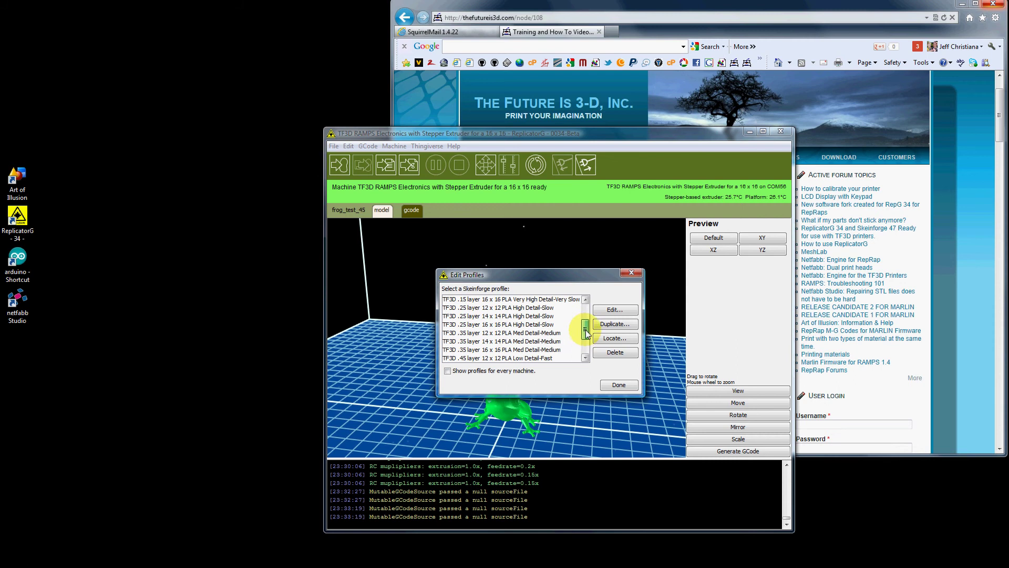
pyautogui.click(483, 299)
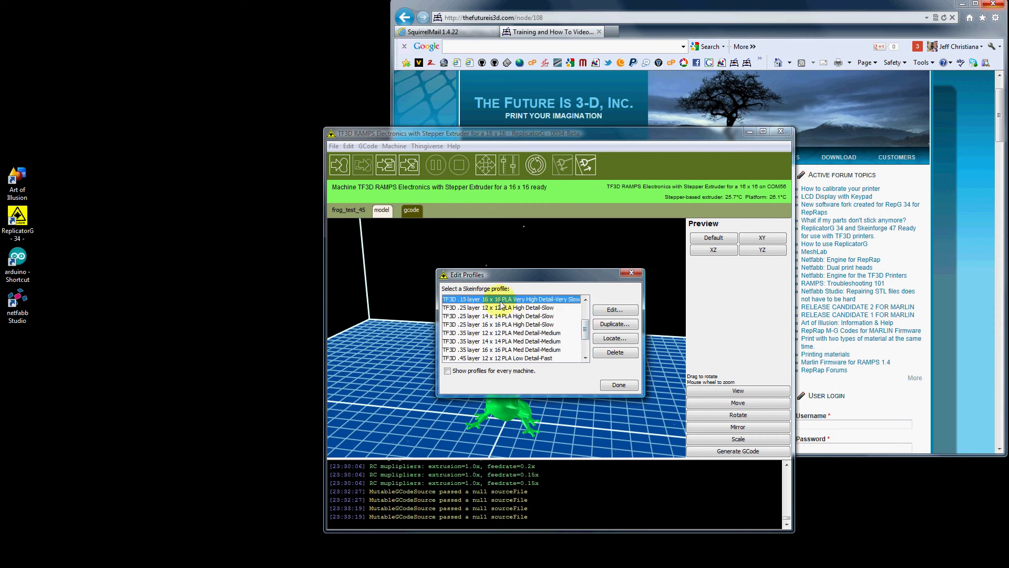
pyautogui.click(585, 300)
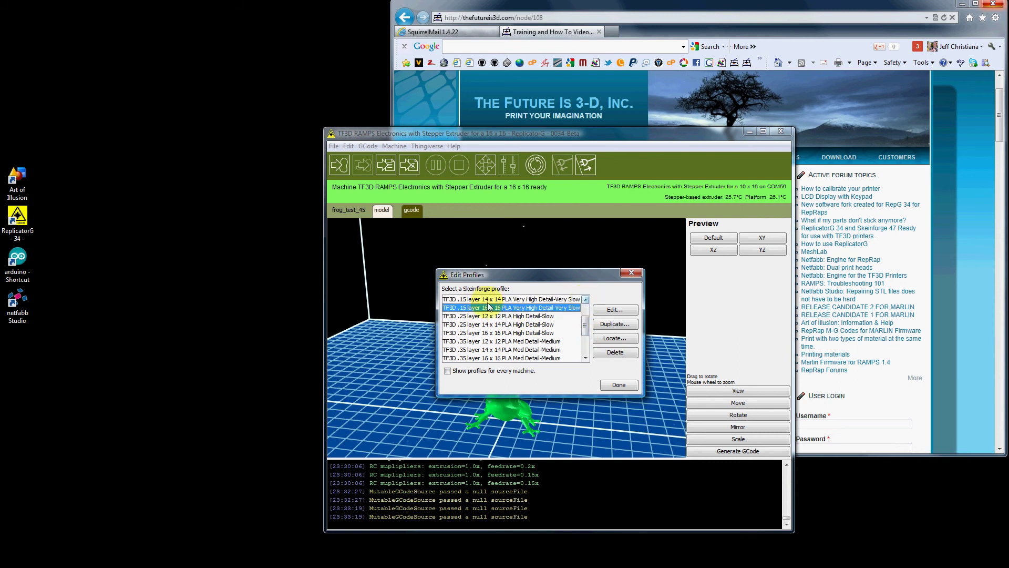
pyautogui.click(584, 299)
pyautogui.click(585, 299)
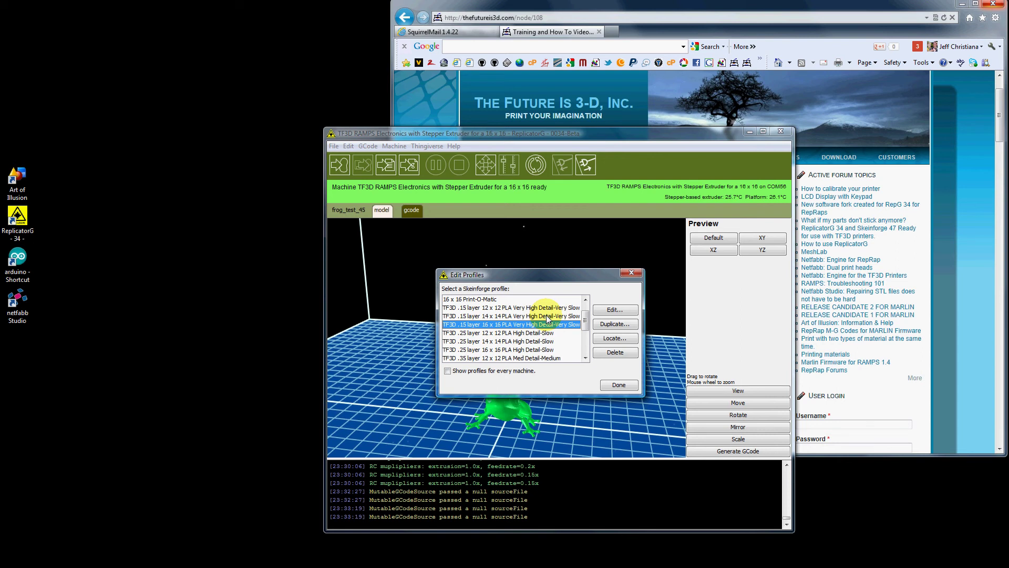
# Open the TF3D .15 layer 12 x 12 PLA Very High Detail-Very Slow profile, view its Skeinforge Craft settings, and close them.
pyautogui.click(518, 308)
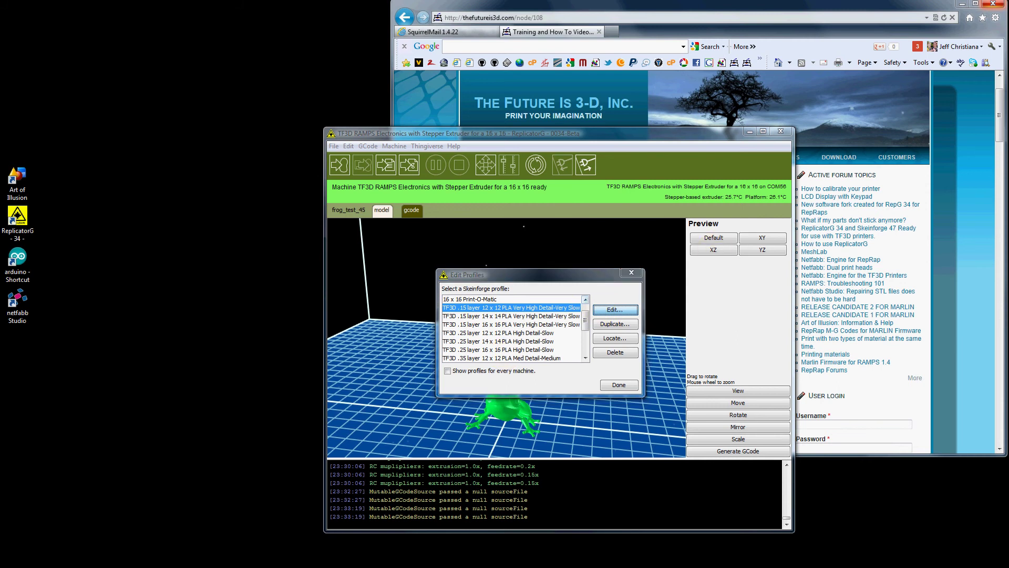
pyautogui.moveTo(681, 87); pyautogui.dragTo(646, 62)
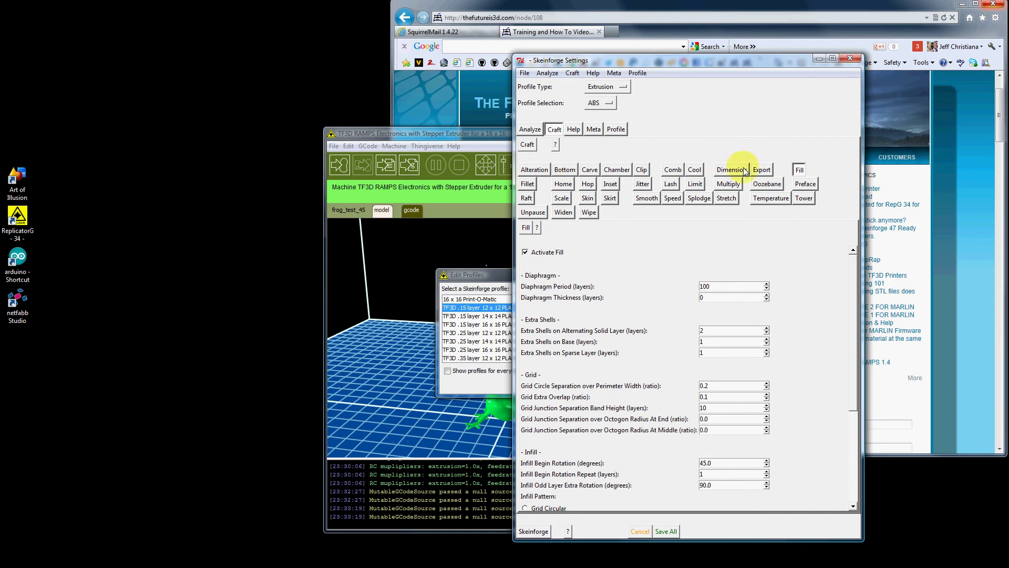
pyautogui.click(851, 59)
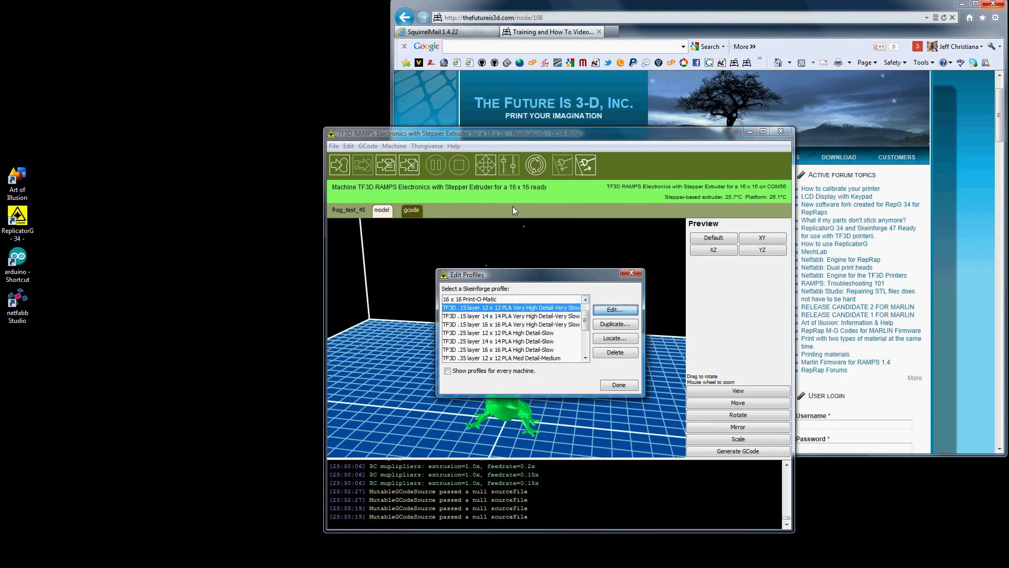
pyautogui.click(528, 285)
pyautogui.moveTo(527, 282); pyautogui.dragTo(528, 270)
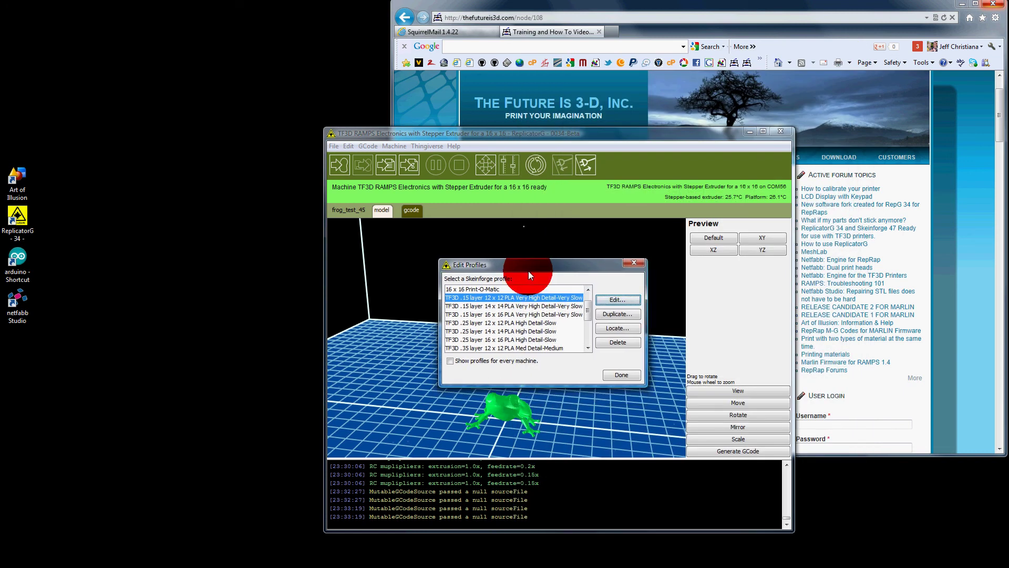
# Step through the .15, .25 and .35 layer TF3D profiles, finishing with the .15 layer 12 x 12 PLA Very High Detail-Very Slow entry selected.
pyautogui.click(524, 314)
pyautogui.click(520, 338)
pyautogui.click(517, 346)
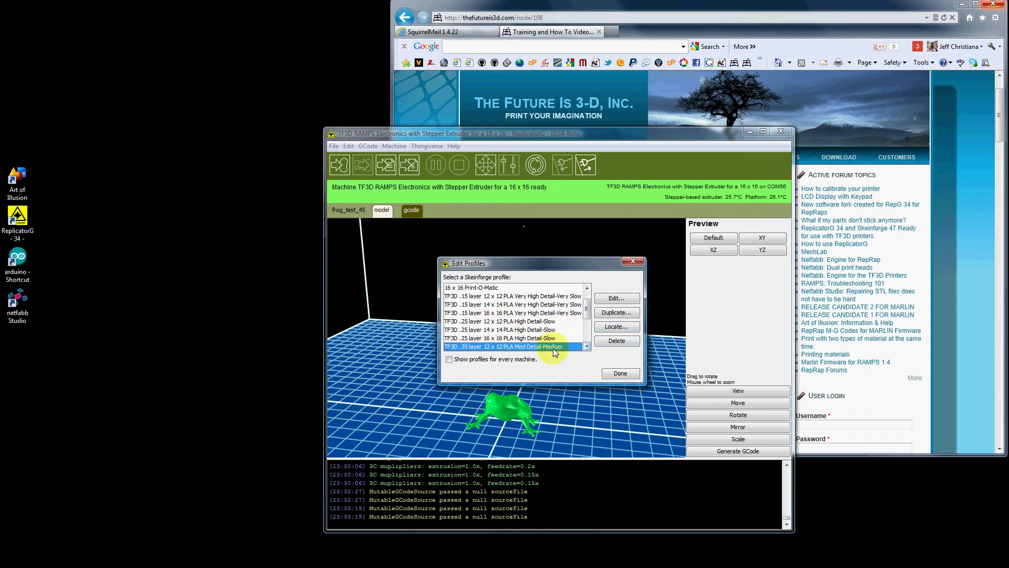
pyautogui.click(497, 297)
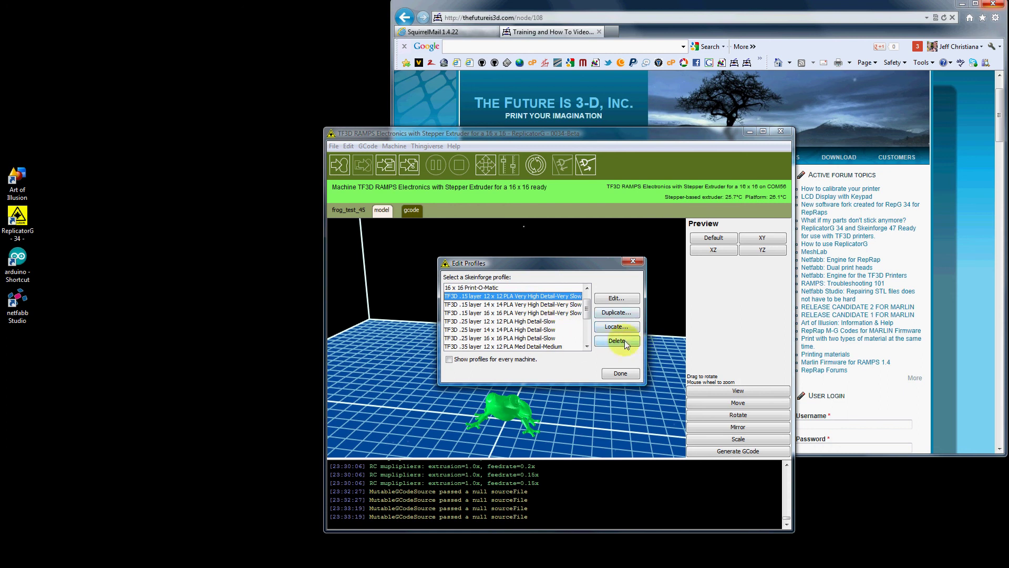
# Show the profiles for every machine, restrict the list to the current machine again, and close the profile editor.
pyautogui.click(449, 359)
pyautogui.scroll(2, 586, 337)
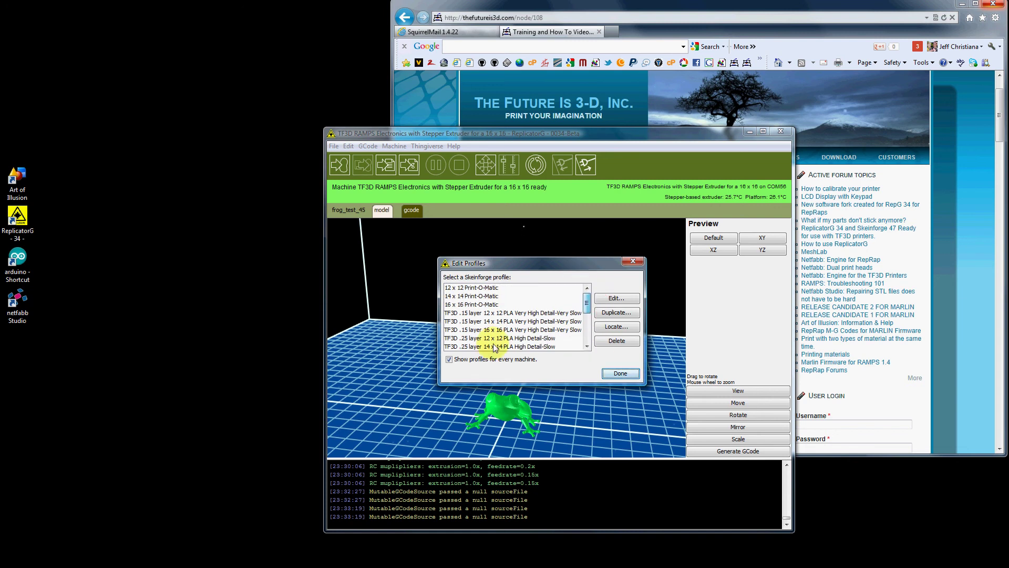
pyautogui.click(449, 360)
pyautogui.moveTo(581, 304)
pyautogui.mouseDown()
pyautogui.moveTo(583, 344)
pyautogui.moveTo(587, 296)
pyautogui.mouseUp()
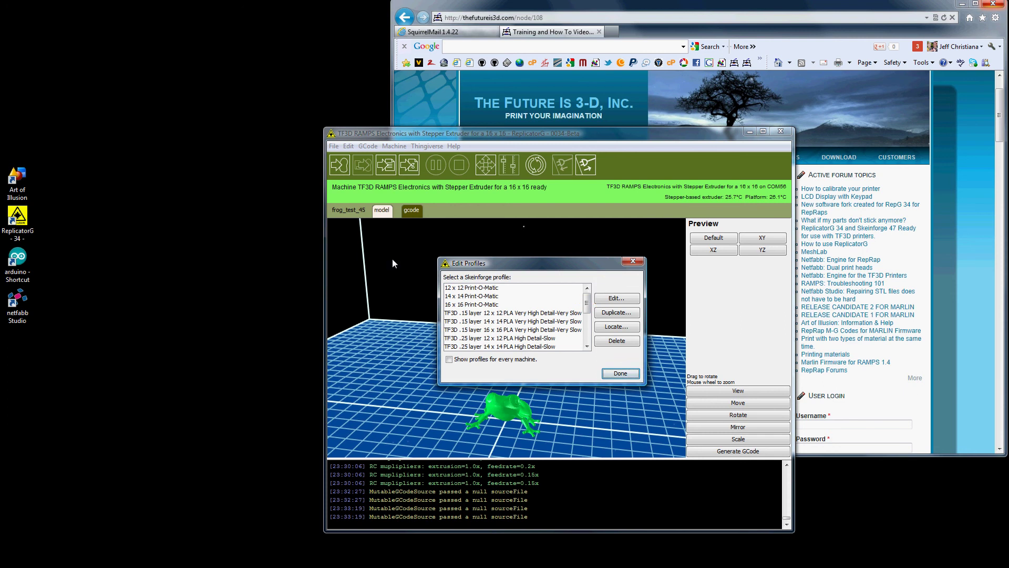
pyautogui.moveTo(476, 269); pyautogui.dragTo(444, 261)
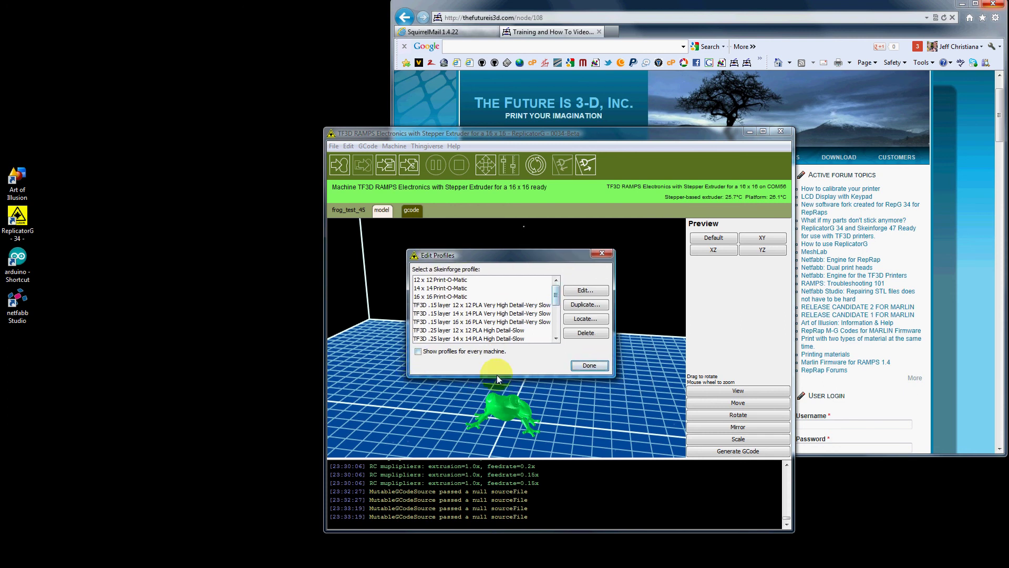
pyautogui.click(589, 366)
# Open the G-code generation options and select the TF3D .35 layer 12 x 12 PLA Med Detail-Medium slicing profile.
pyautogui.click(724, 452)
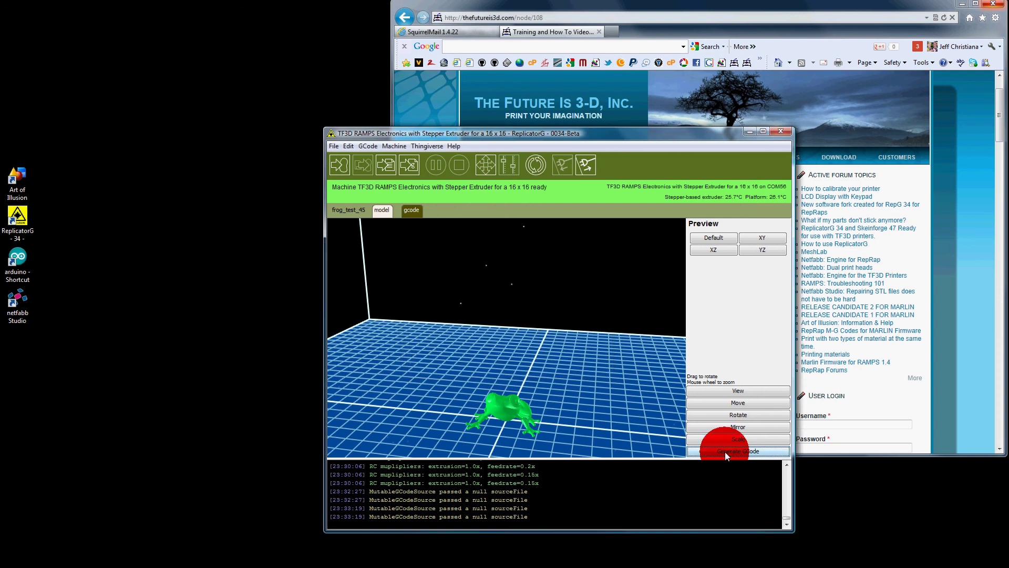
pyautogui.moveTo(578, 284); pyautogui.dragTo(551, 265)
pyautogui.click(620, 274)
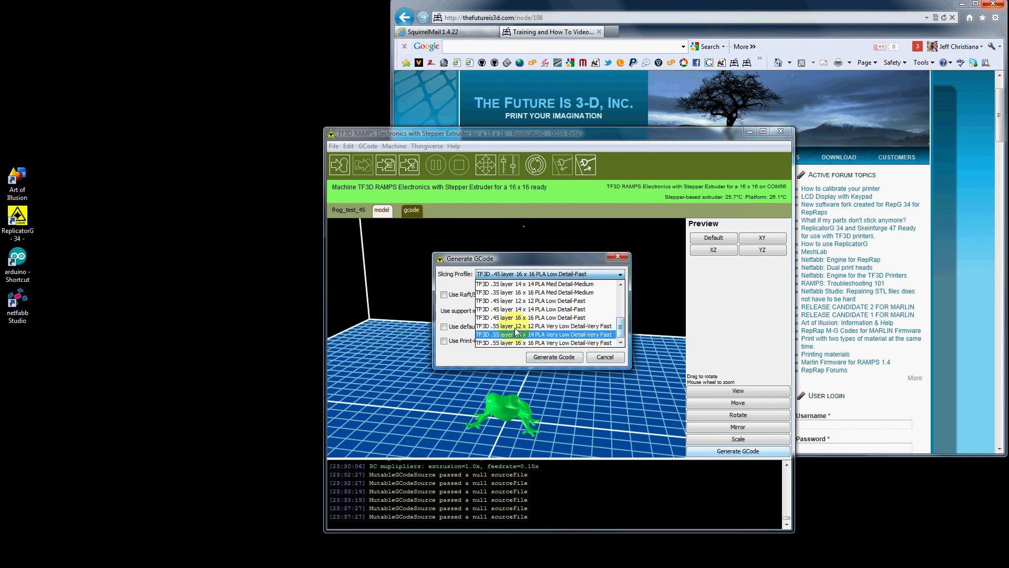
pyautogui.click(621, 284)
pyautogui.click(621, 285)
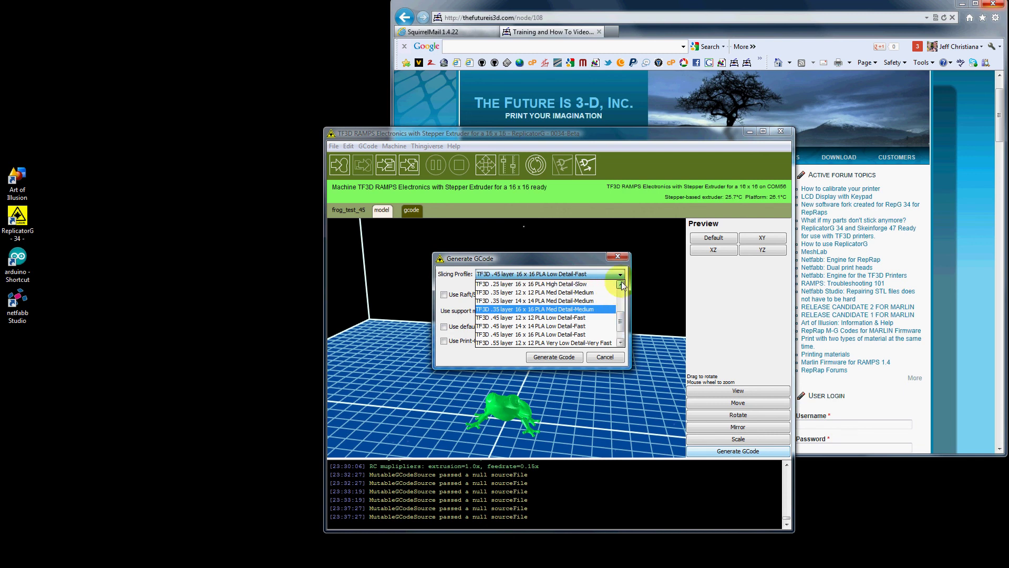
pyautogui.click(540, 300)
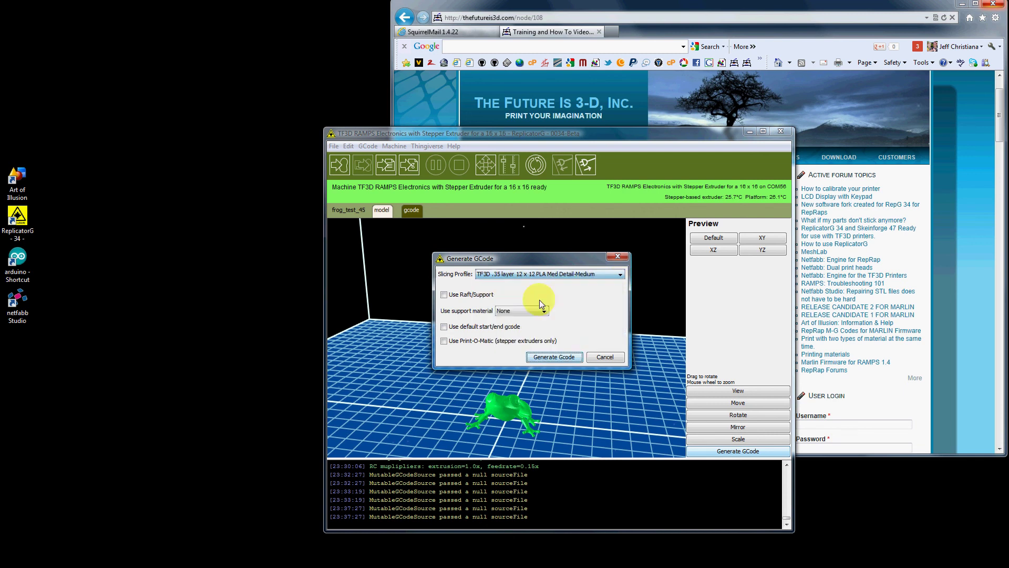
# Enable Raft/Support and set the support material to Exterior support.
pyautogui.click(445, 295)
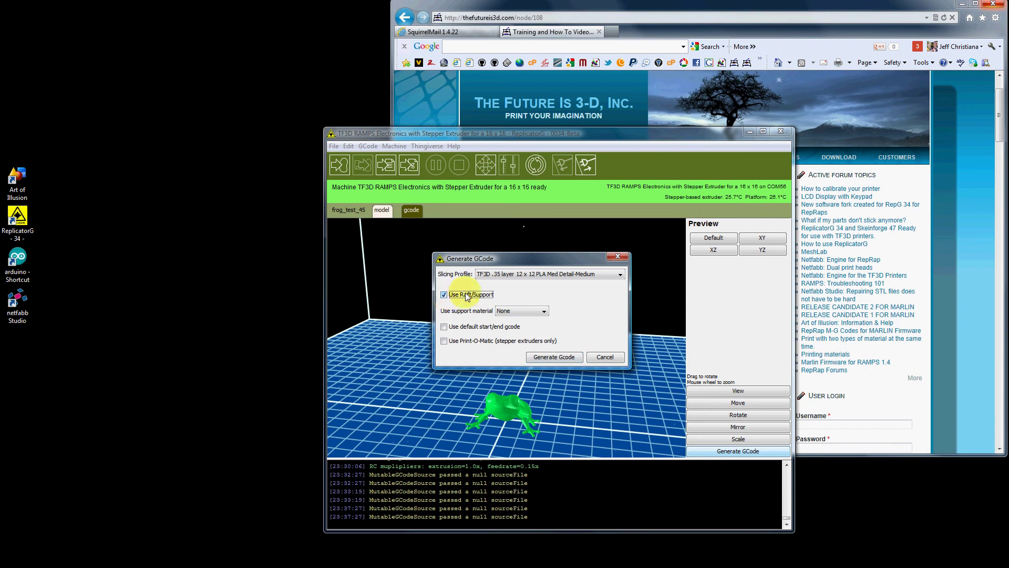
pyautogui.click(541, 310)
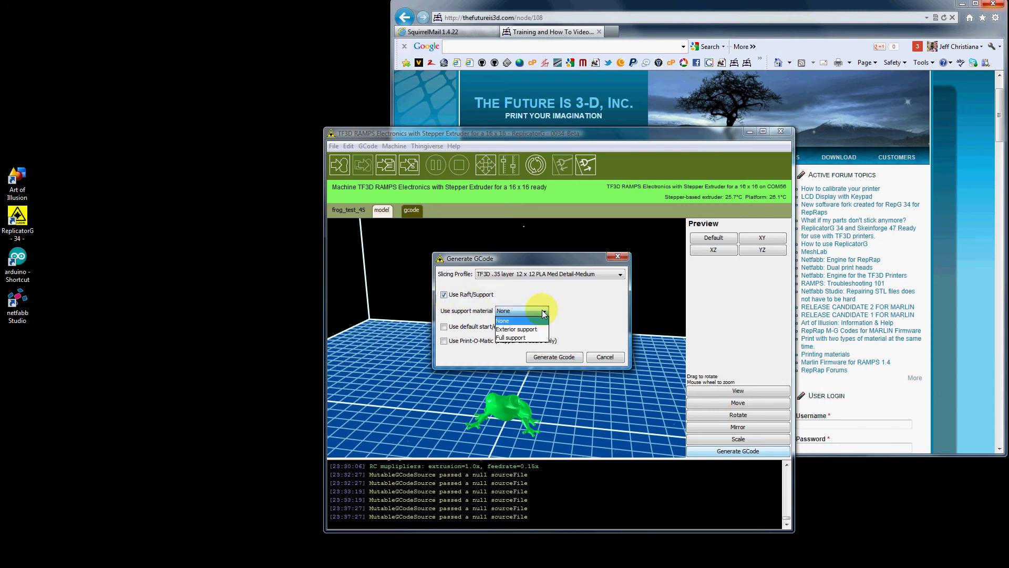
pyautogui.click(520, 330)
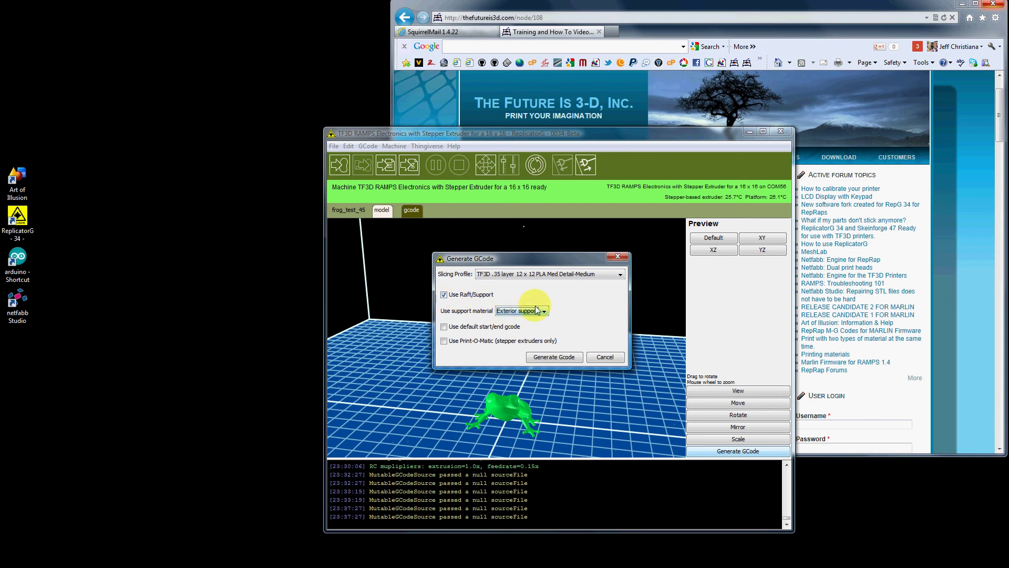
# Disable Raft/Support and set the support material back to None.
pyautogui.click(444, 294)
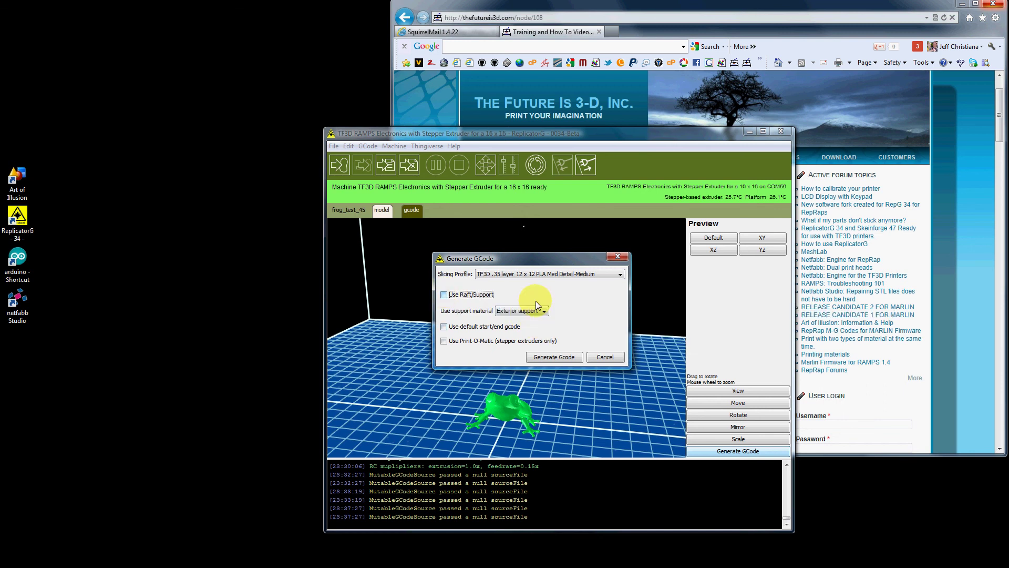
pyautogui.click(544, 311)
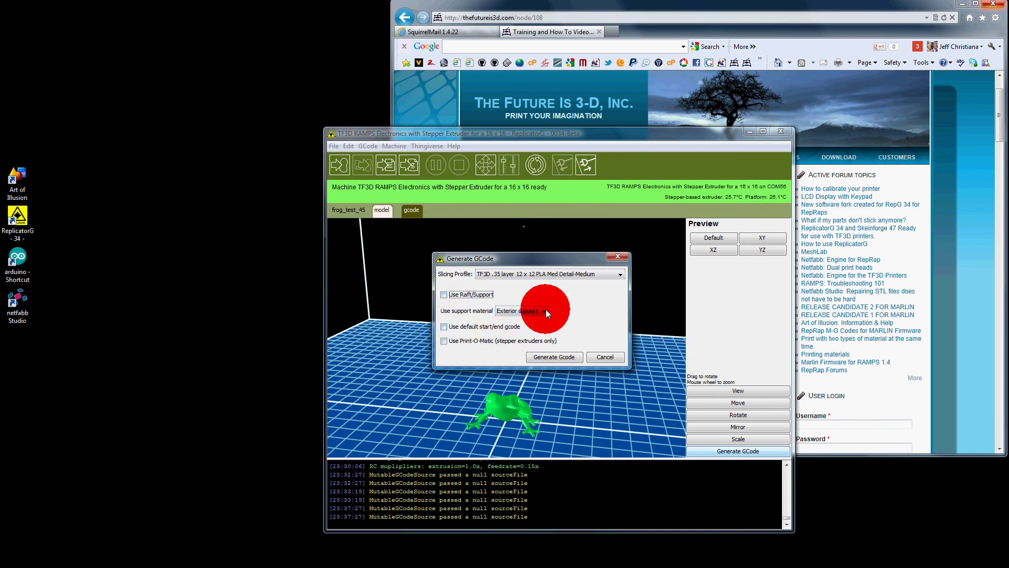
pyautogui.click(518, 319)
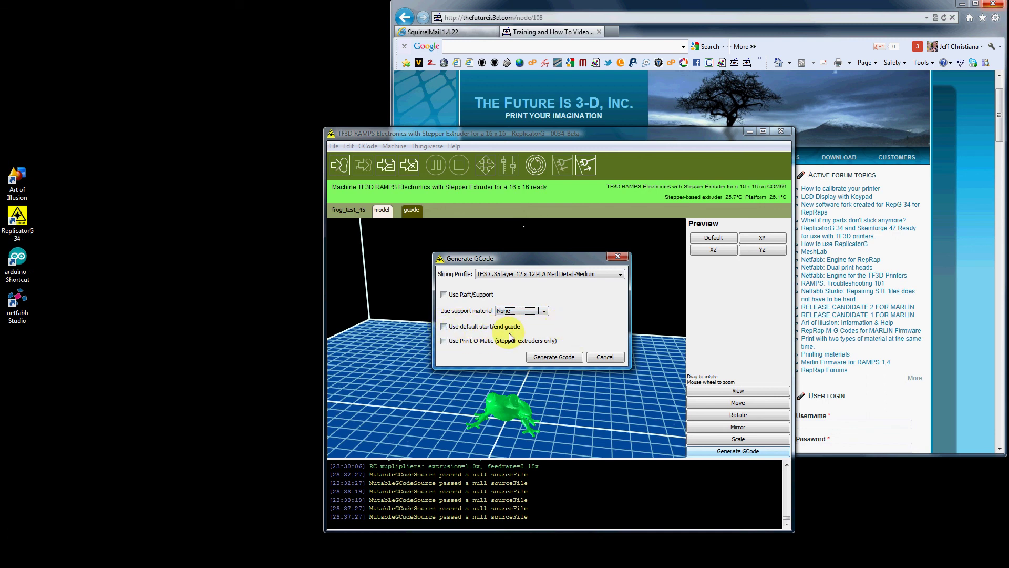
# Enable Print-O-Matic and select the 12 x 12 Print-O-Matic slicing profile.
pyautogui.click(444, 340)
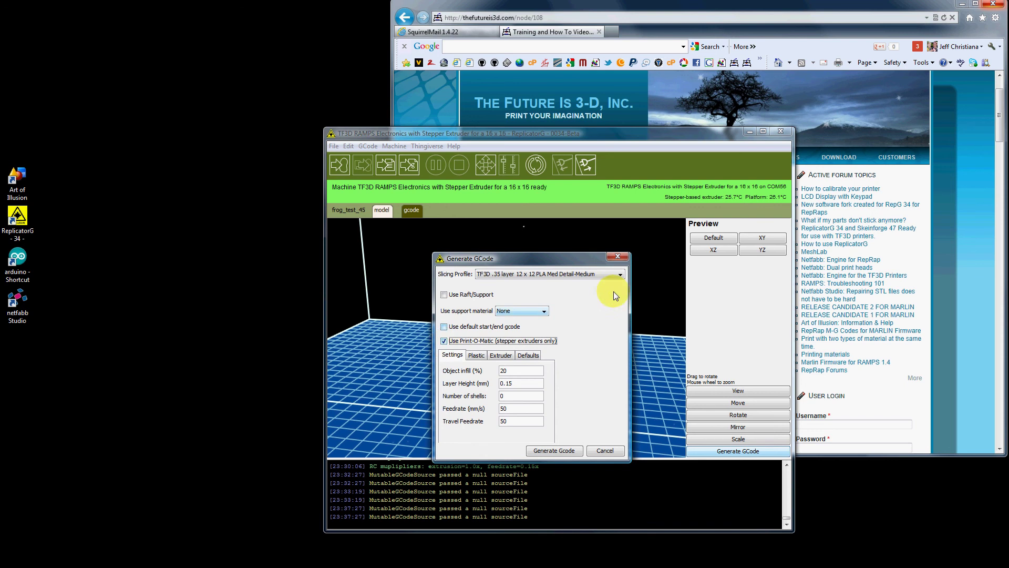
pyautogui.click(620, 274)
pyautogui.moveTo(618, 311); pyautogui.dragTo(624, 290)
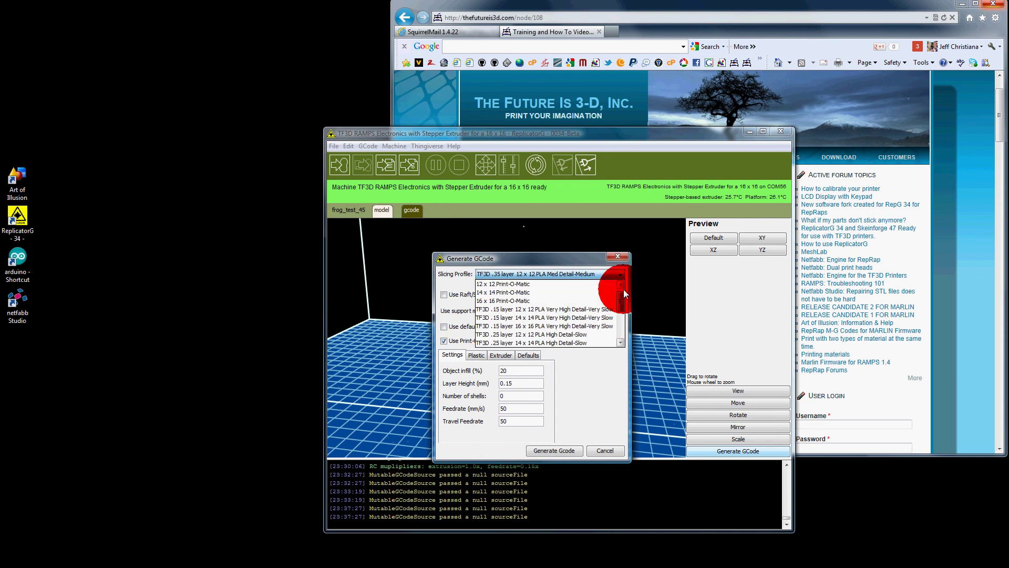
pyautogui.click(550, 284)
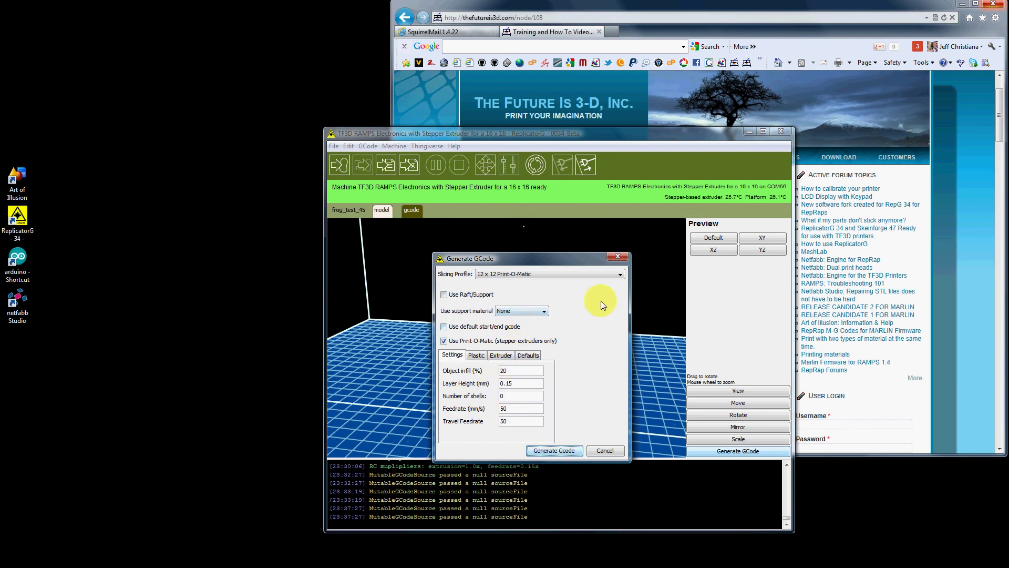
# Review the available slicing profiles from the Print-O-Matic entries through the TF3D .15 to .55 layer detail and speed variants.
pyautogui.click(621, 274)
pyautogui.scroll(-2, 537, 311)
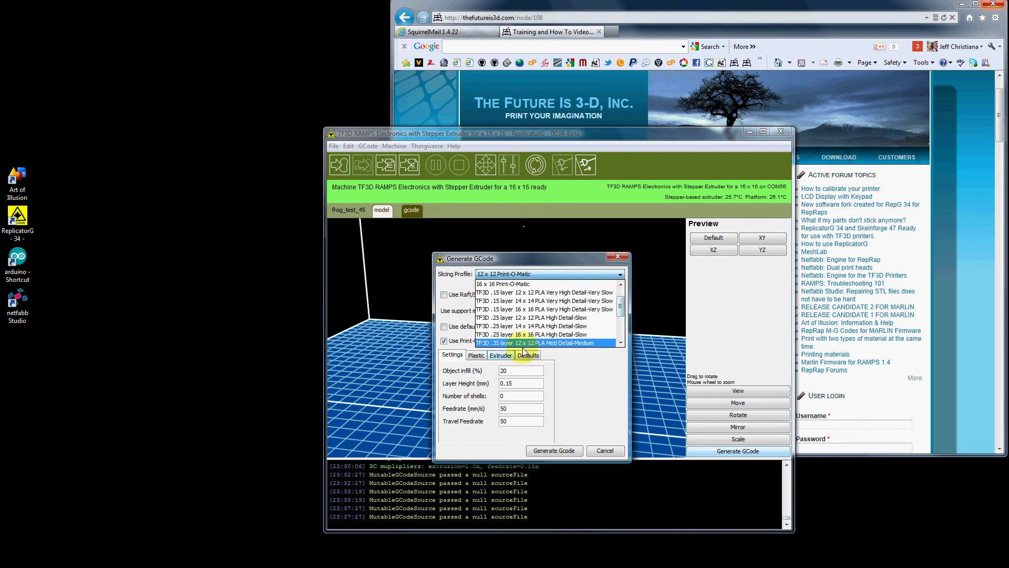
pyautogui.scroll(-3, 525, 321)
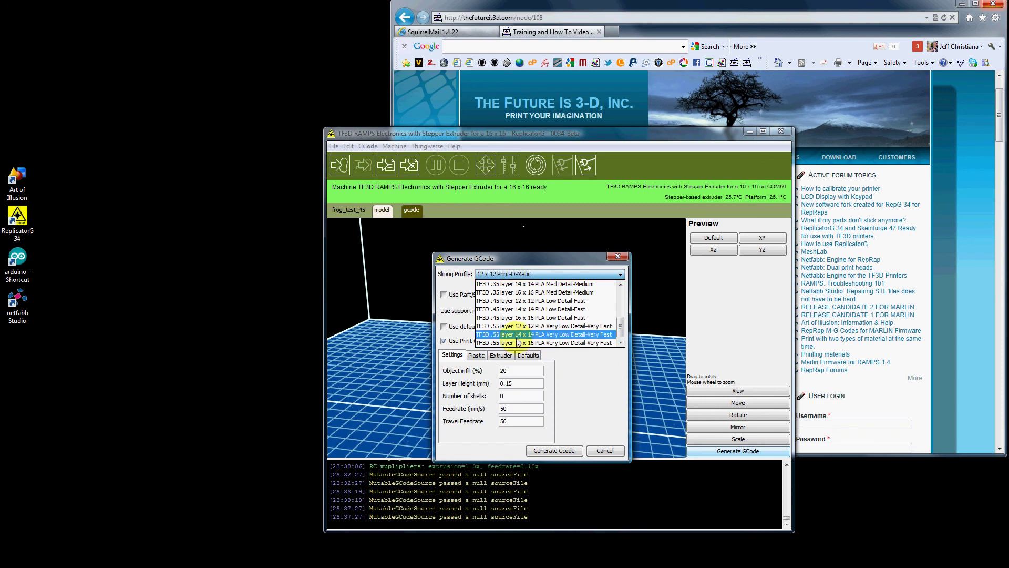
pyautogui.scroll(5, 619, 331)
pyautogui.scroll(-5, 619, 331)
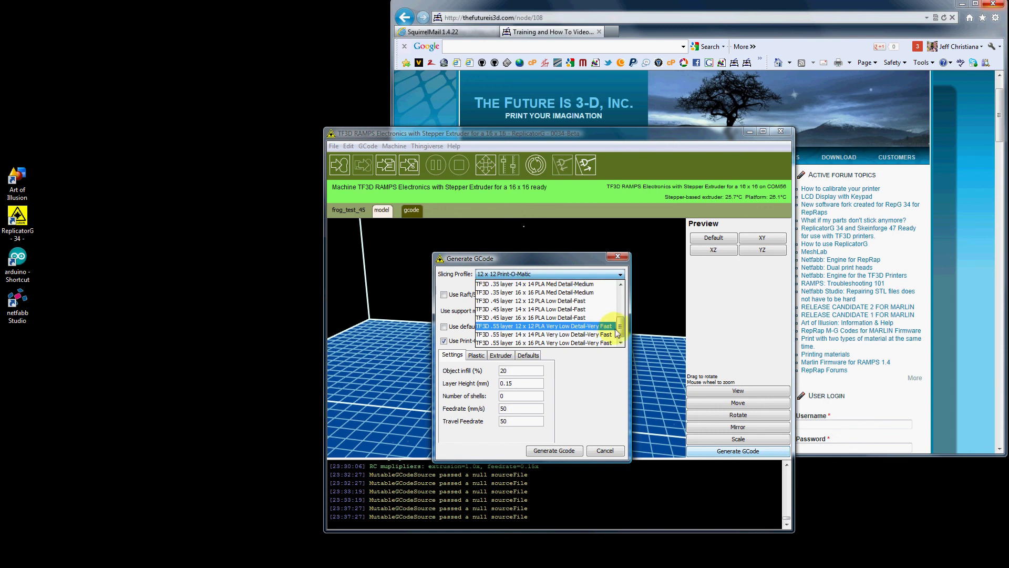
pyautogui.scroll(3, 616, 331)
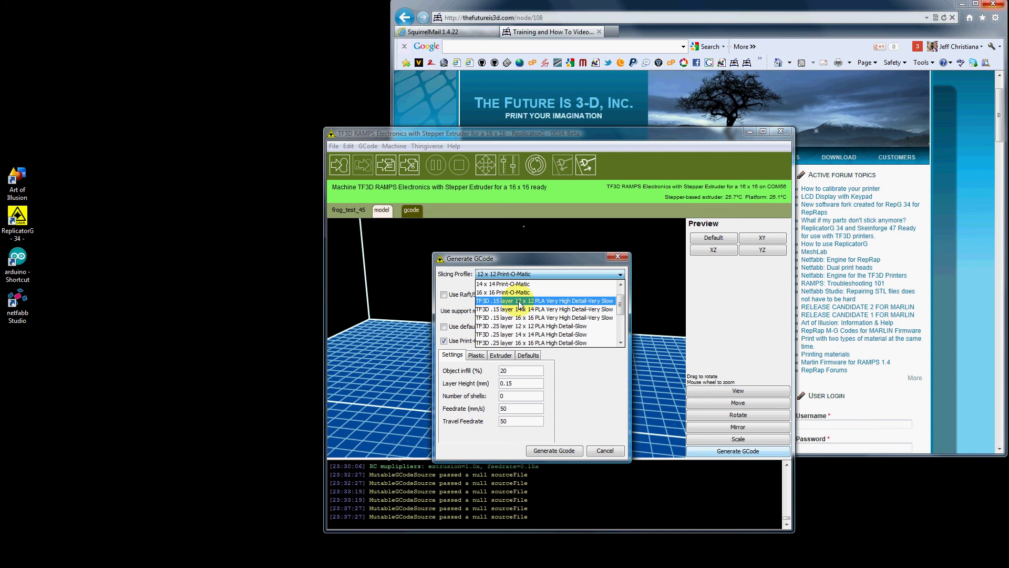
pyautogui.moveTo(622, 310); pyautogui.dragTo(526, 347)
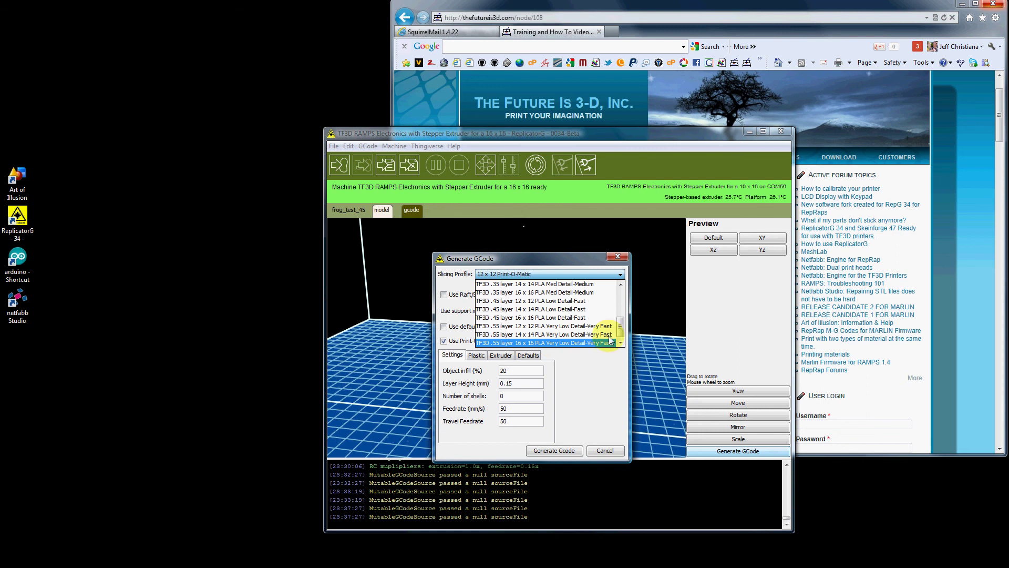
pyautogui.moveTo(621, 333); pyautogui.dragTo(568, 295)
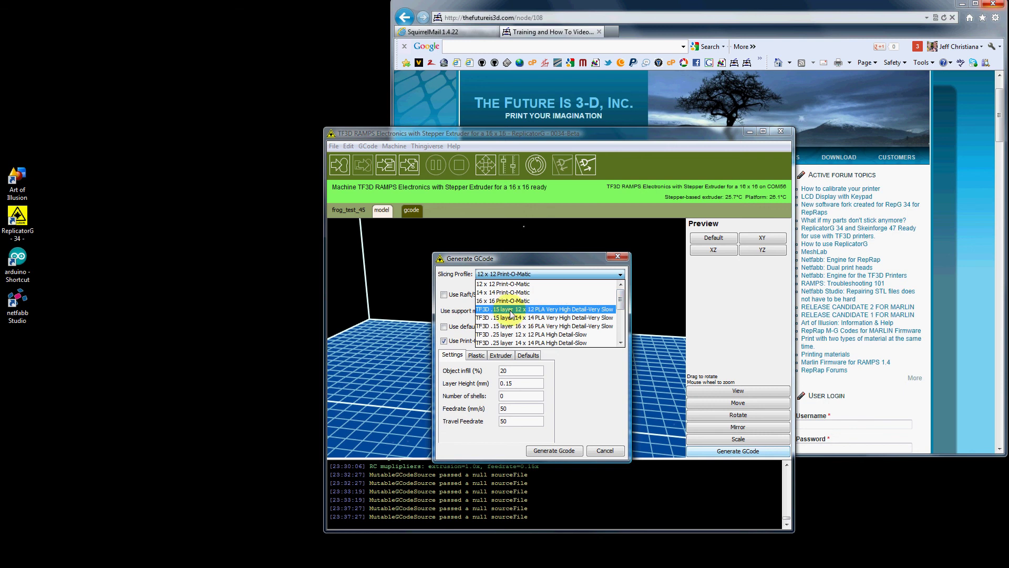
pyautogui.click(619, 302)
pyautogui.moveTo(619, 301); pyautogui.dragTo(618, 342)
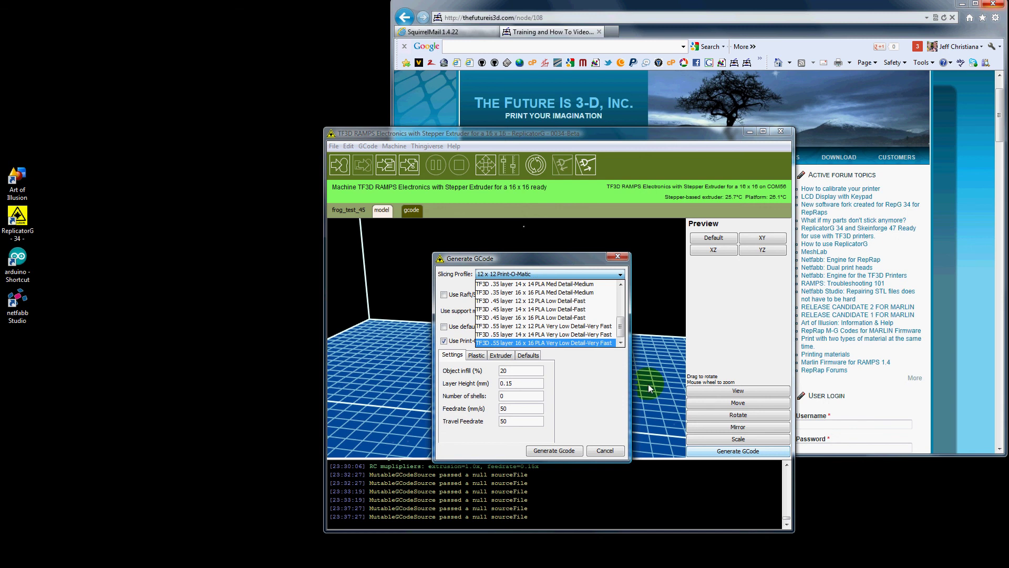
pyautogui.click(594, 368)
# Select the TF3D .15 layer 12 x 12 PLA Very High Detail-Very Slow slicing profile and close the options without generating G-code.
pyautogui.click(611, 273)
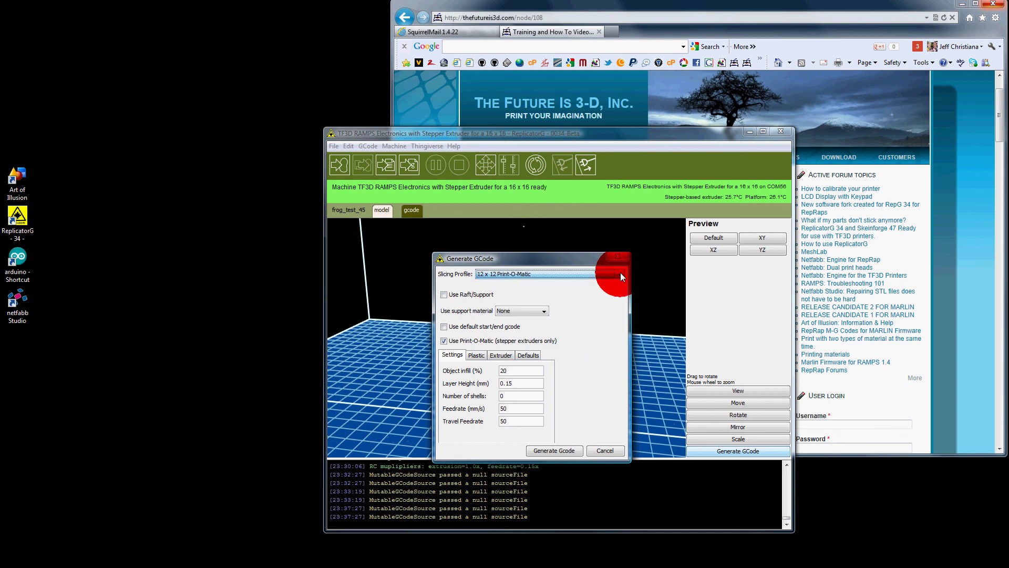
pyautogui.click(577, 310)
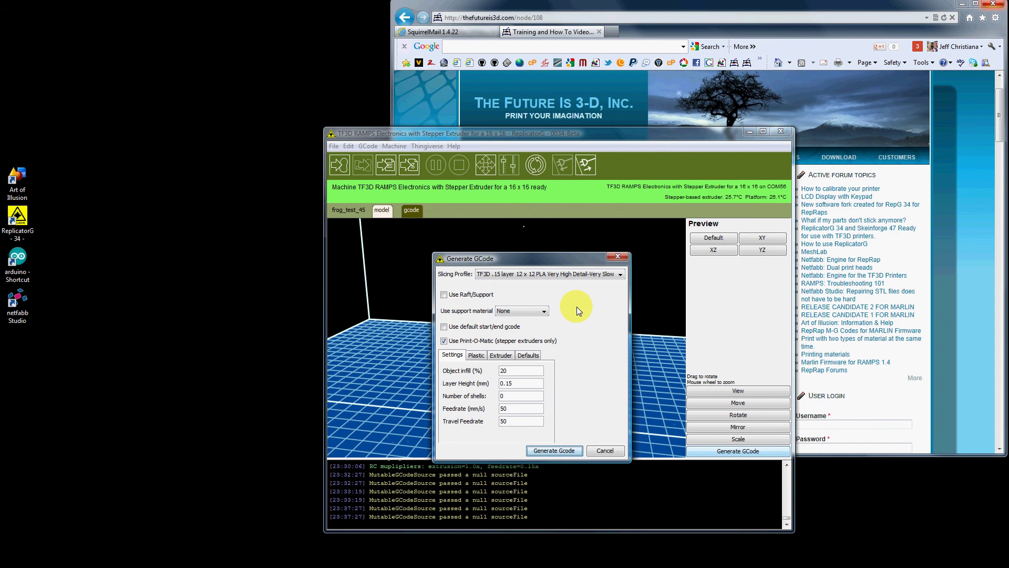
pyautogui.click(618, 257)
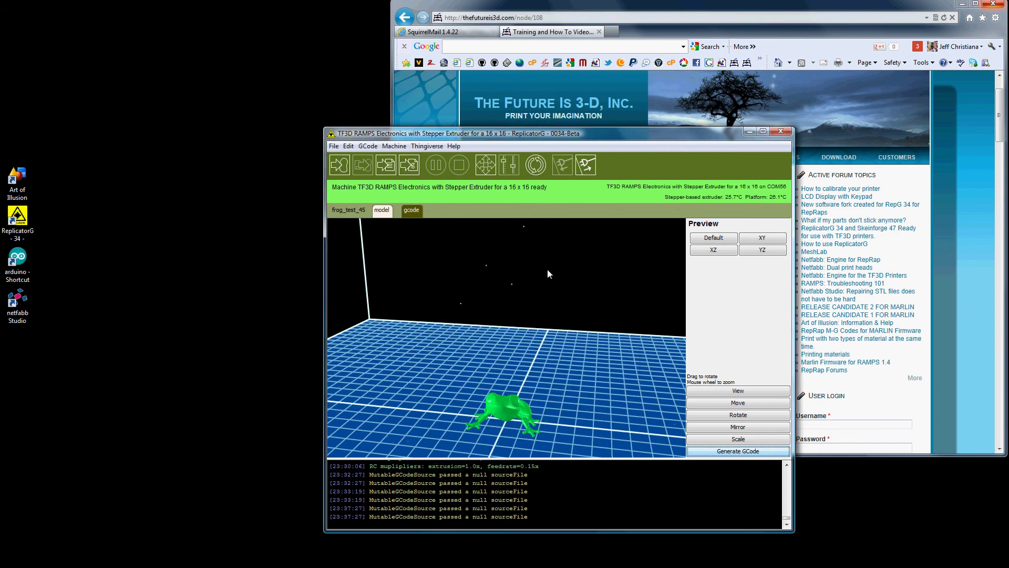